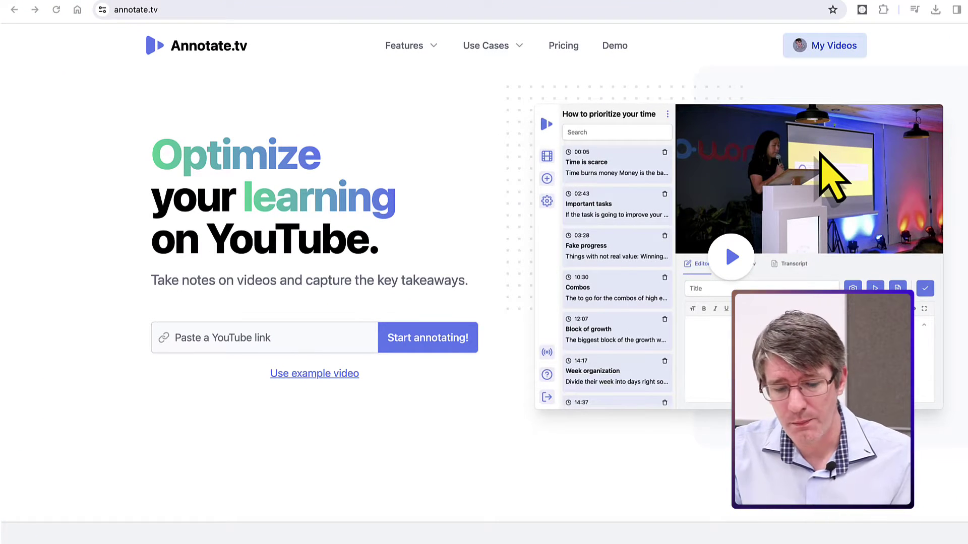
# - Load the pasted NPQLT FTF Event 2 YouTube link into Annotate.tv, pause it and jump to about 18:05
pyautogui.click(272, 338)
pyautogui.write('https://www.youtube.com/watch?v=gm-3lbUxskI')
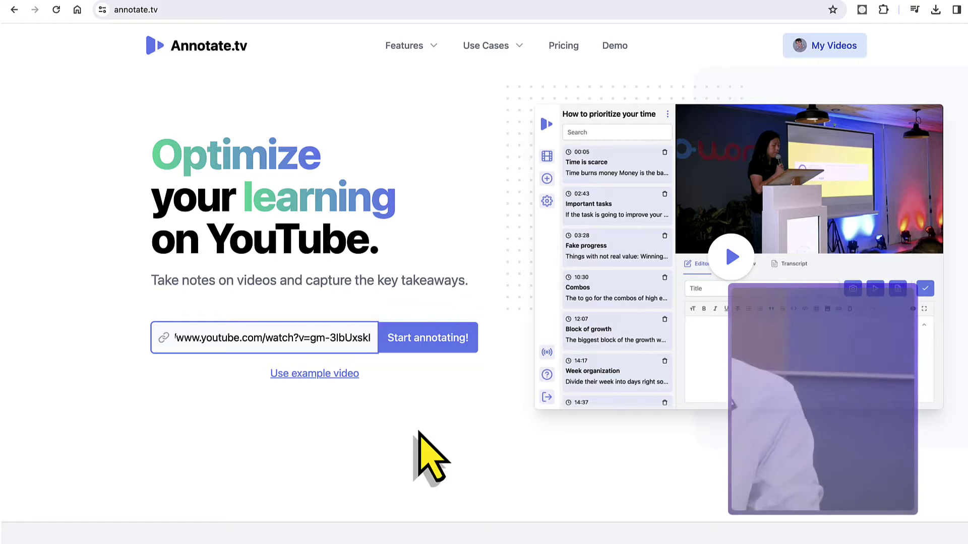
pyautogui.click(435, 348)
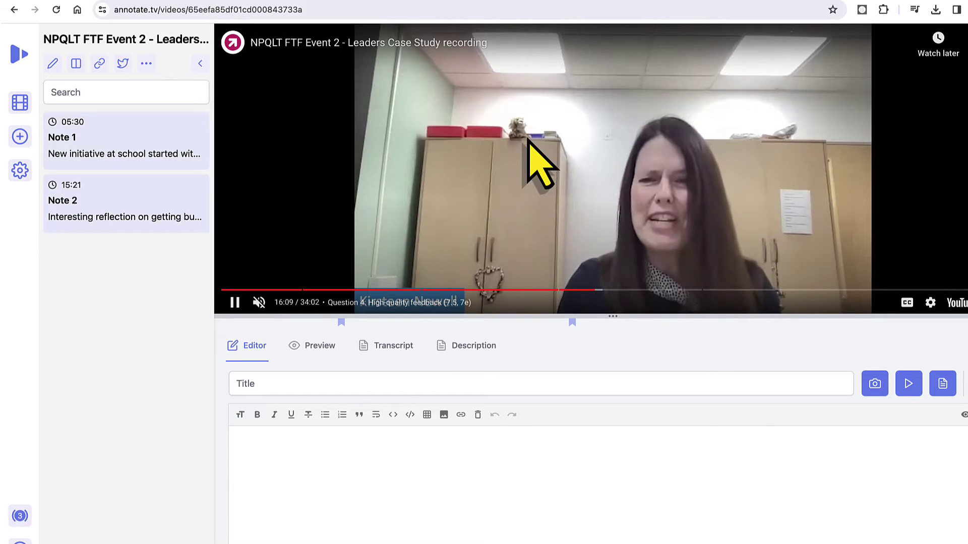
pyautogui.click(529, 141)
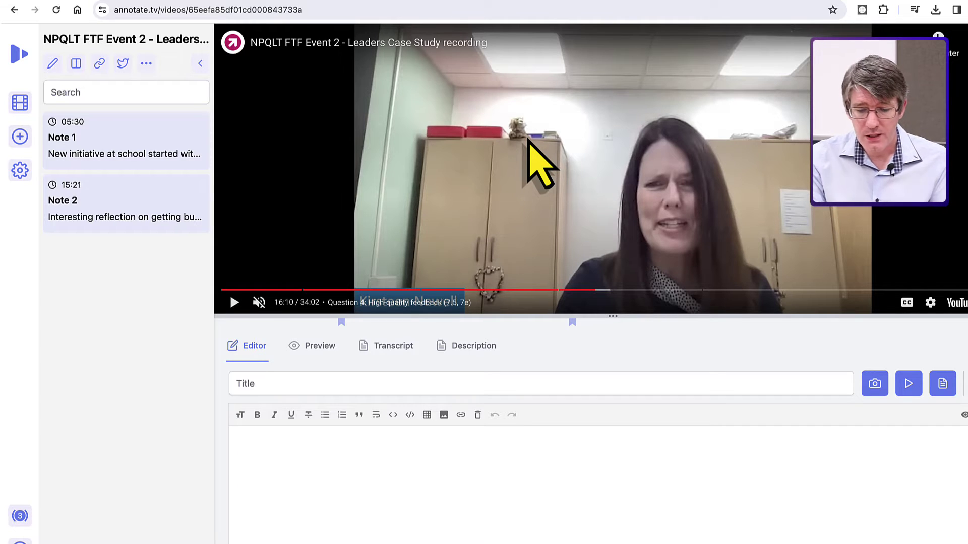
pyautogui.click(639, 291)
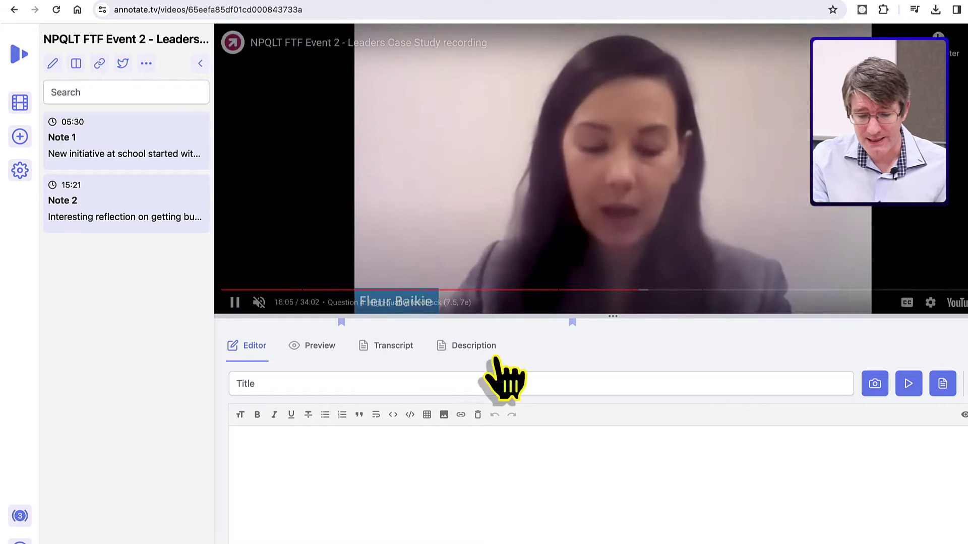
# - Write an 18:08 note titled 'Classroom management' reading 'Interesting idea. Will try this next week.'
pyautogui.click(450, 383)
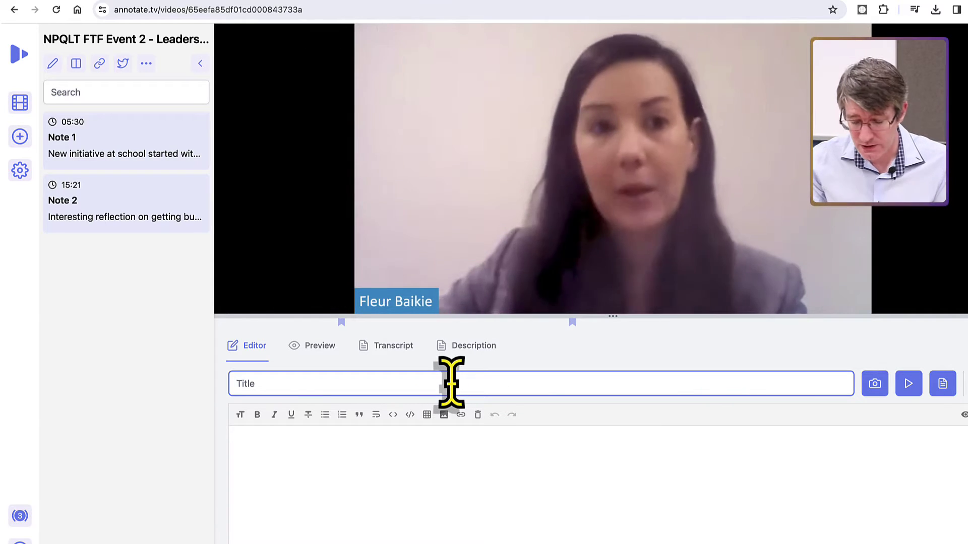
pyautogui.write('Classroom management')
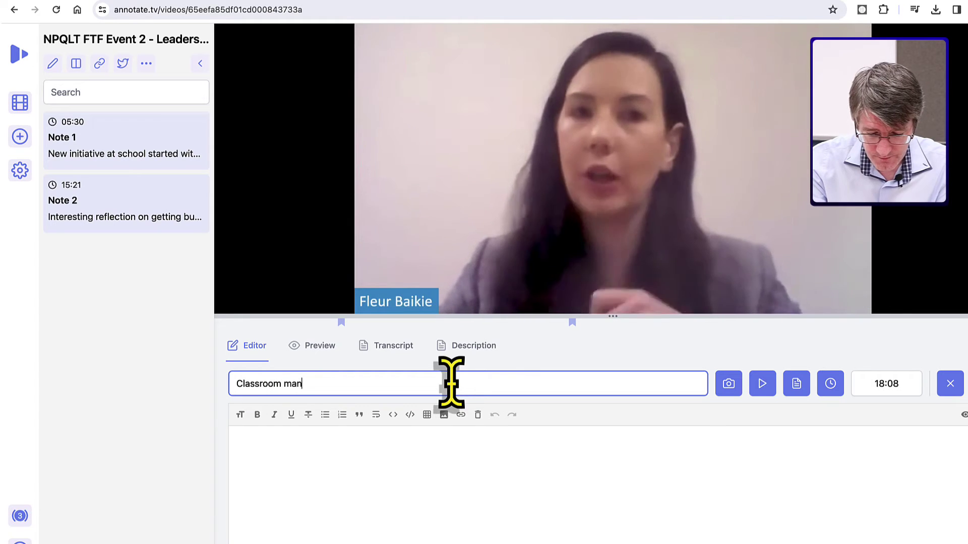
pyautogui.click(460, 431)
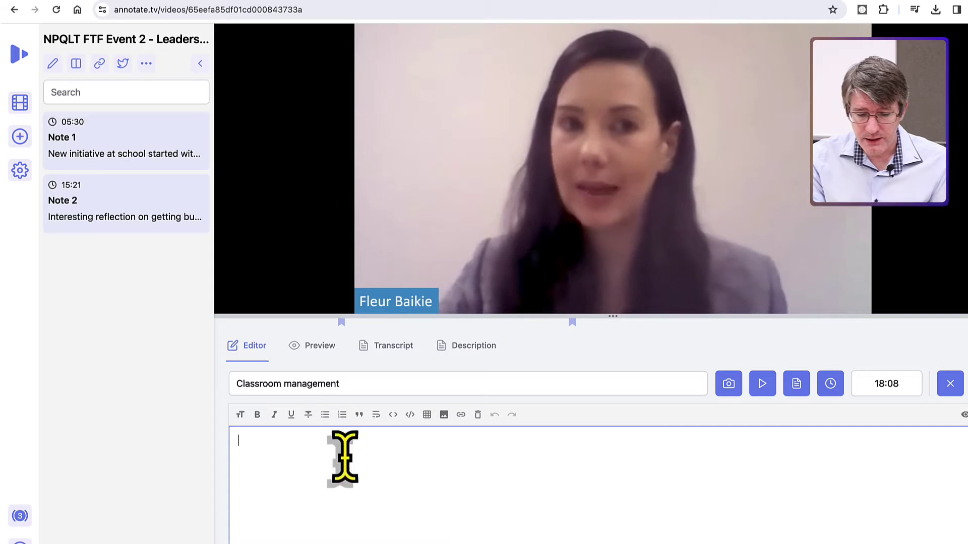
pyautogui.moveTo(435, 425)
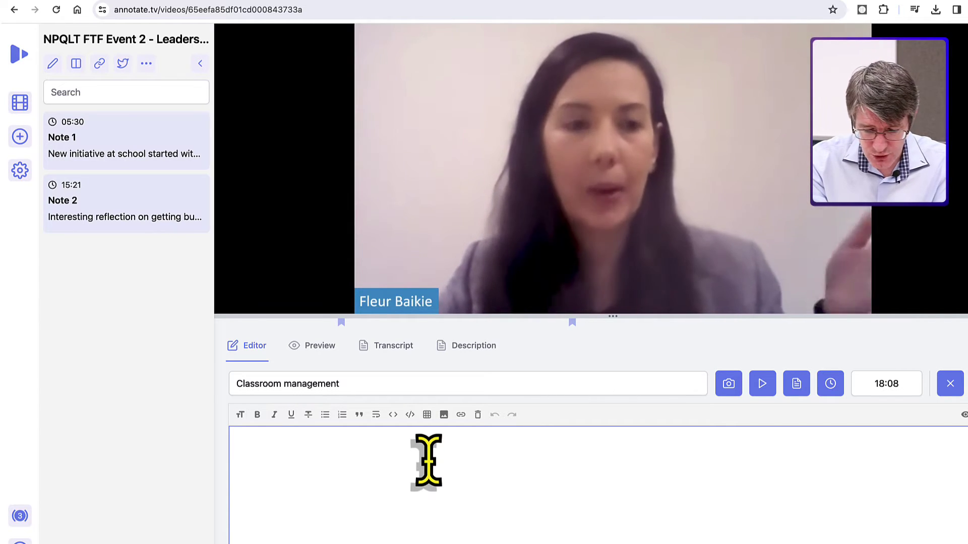
pyautogui.write('Interesting id')
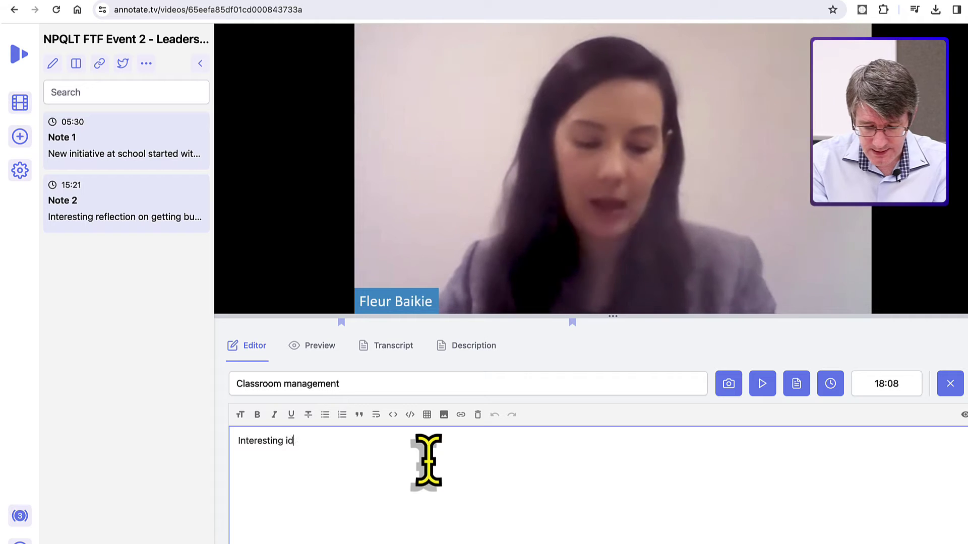
pyautogui.write('ea. Will try this next w')
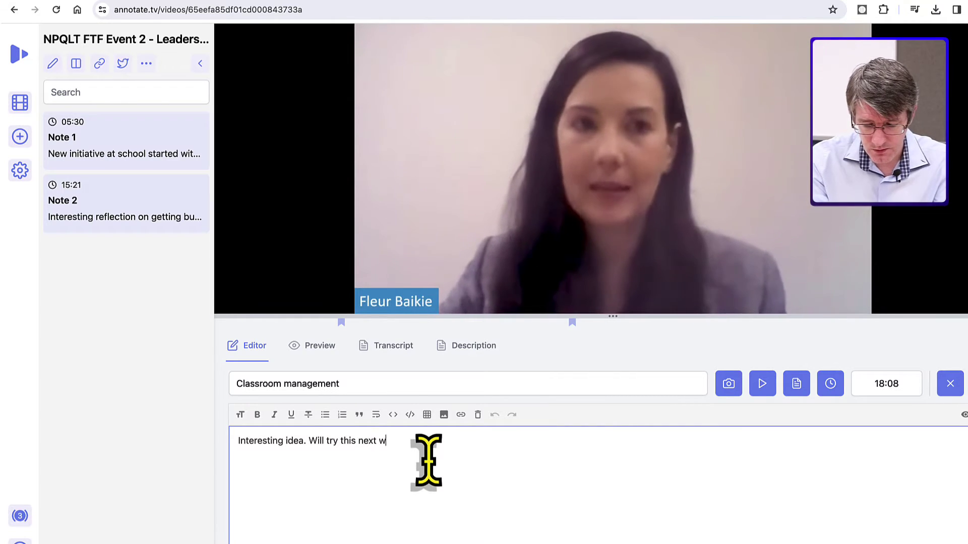
pyautogui.write('eek')
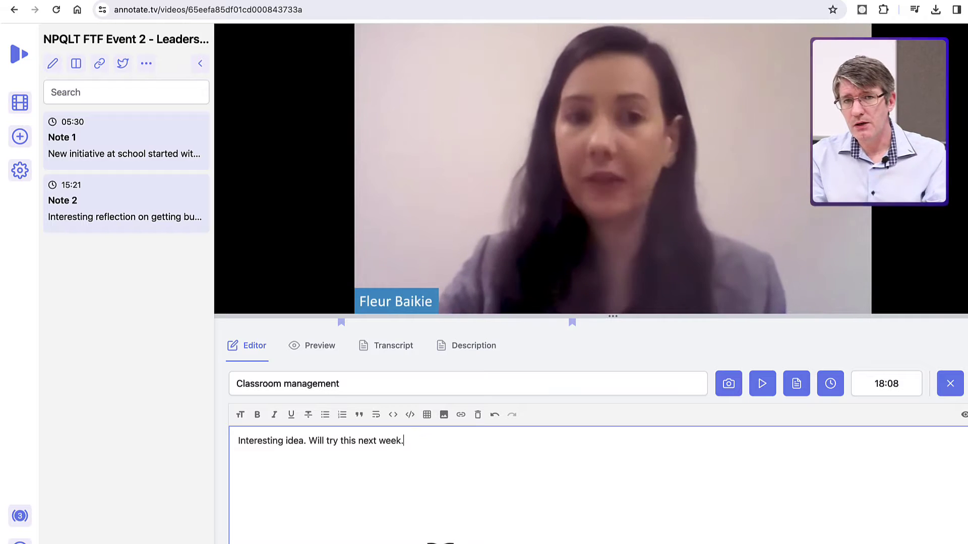
pyautogui.write('.')
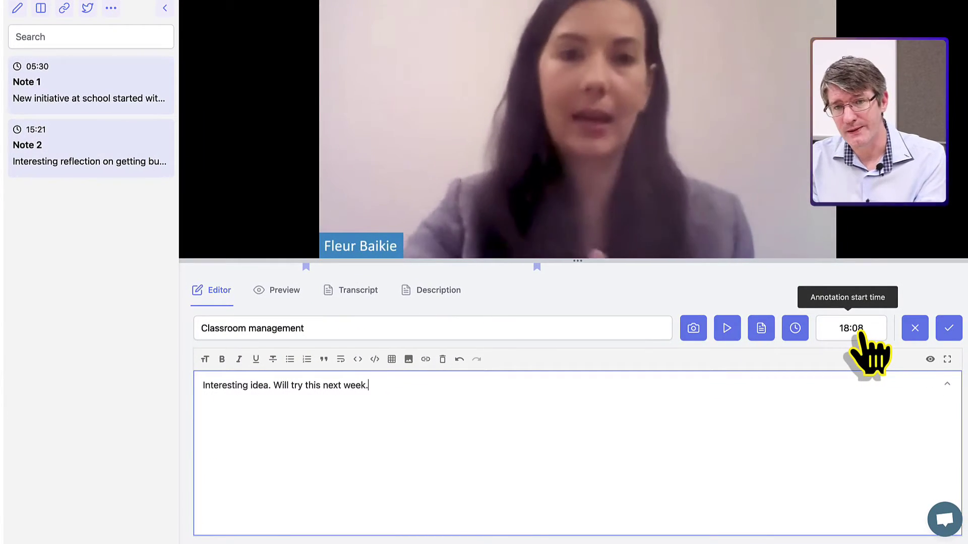
pyautogui.press('Return')
pyautogui.press('Return')
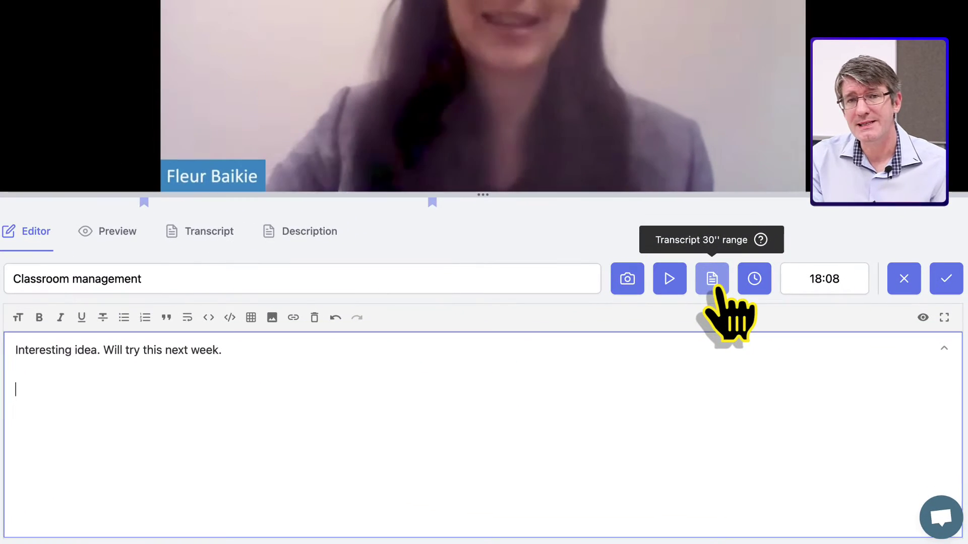
# - Insert the 30-second transcript quote from around 18:08 below the comment and remove the blank line above it
pyautogui.click(711, 279)
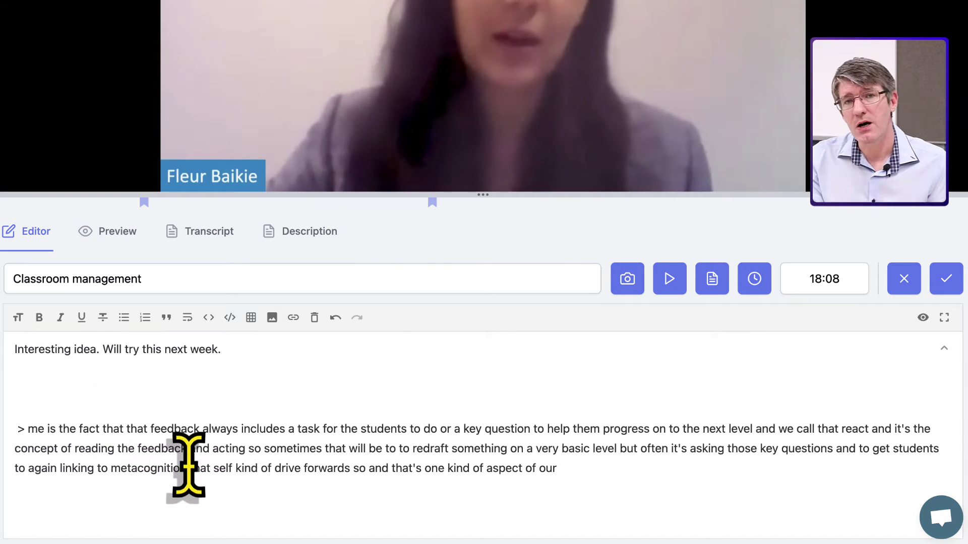
pyautogui.click(119, 389)
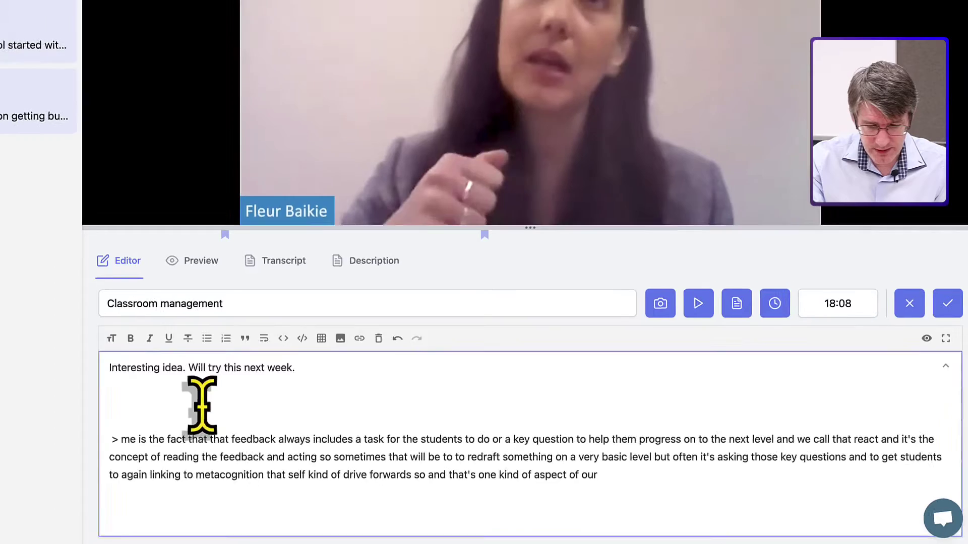
pyautogui.press('BackSpace')
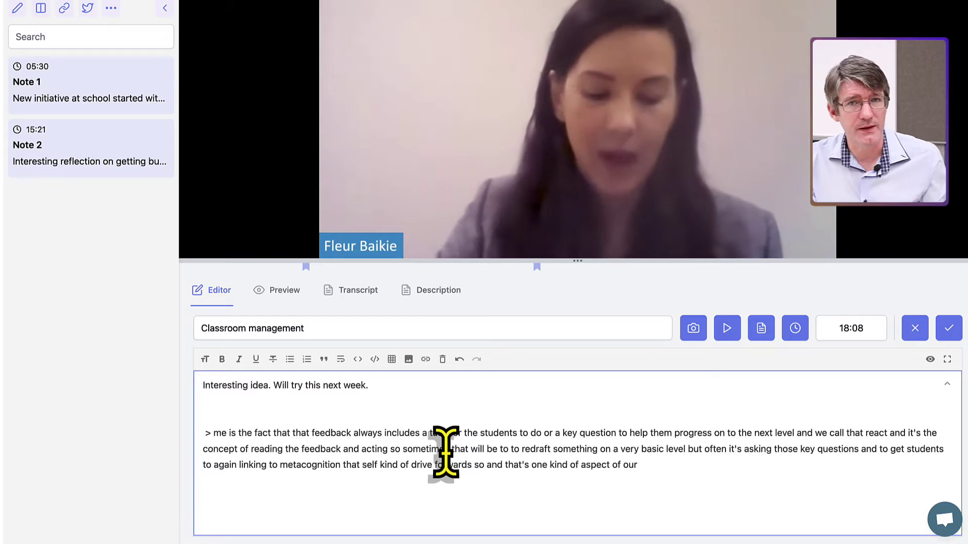
# - Save the Classroom management note, then review Note 1 (05:30) and Note 2 (15:21), pausing at 15:30
pyautogui.click(948, 328)
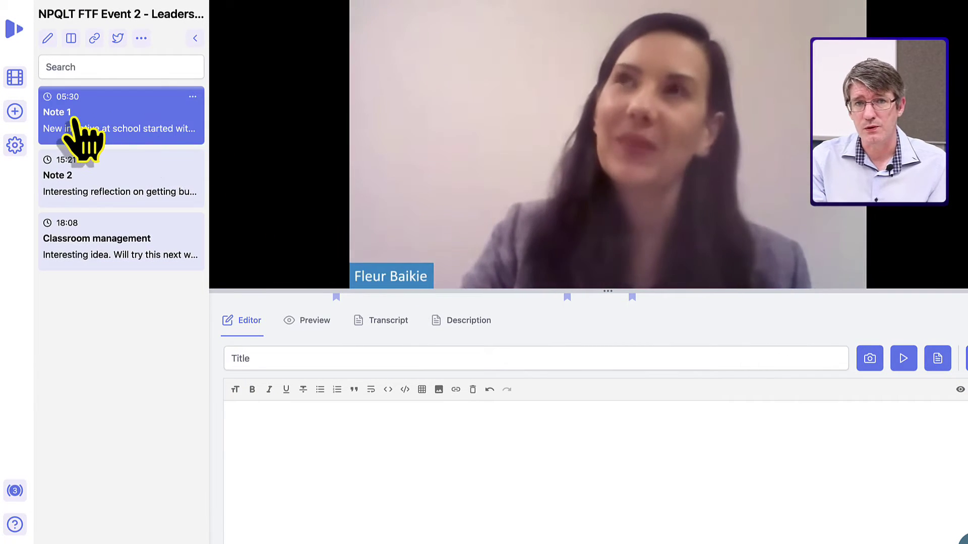
pyautogui.click(87, 180)
pyautogui.click(88, 133)
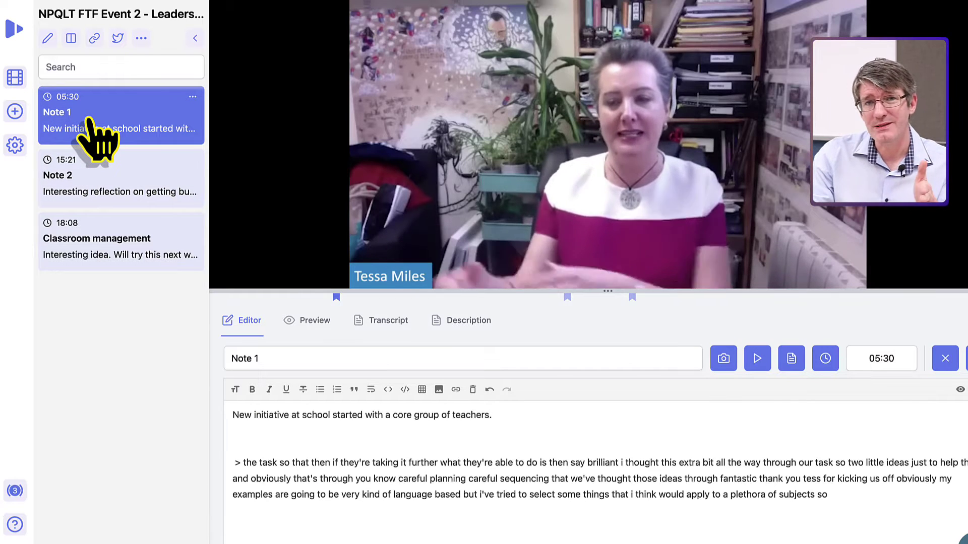
pyautogui.click(108, 183)
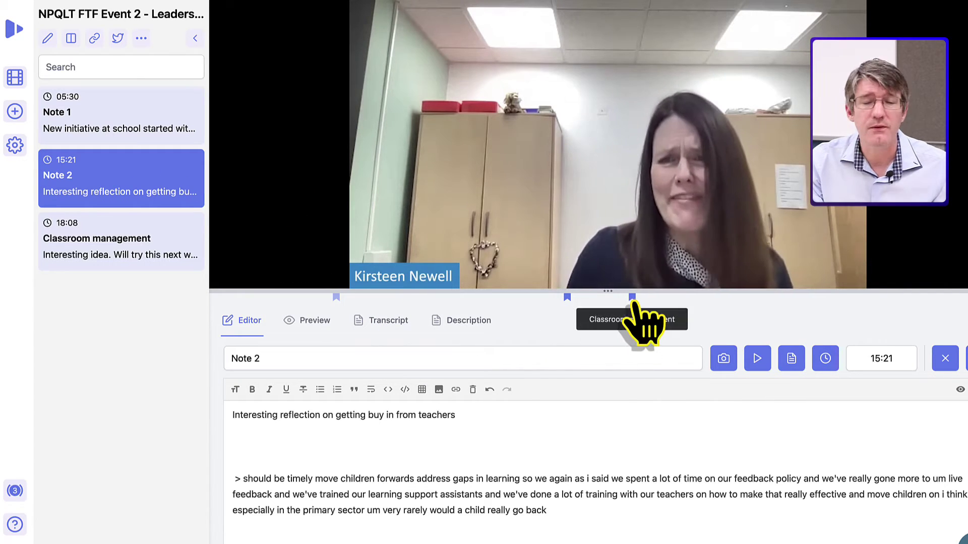
pyautogui.click(647, 175)
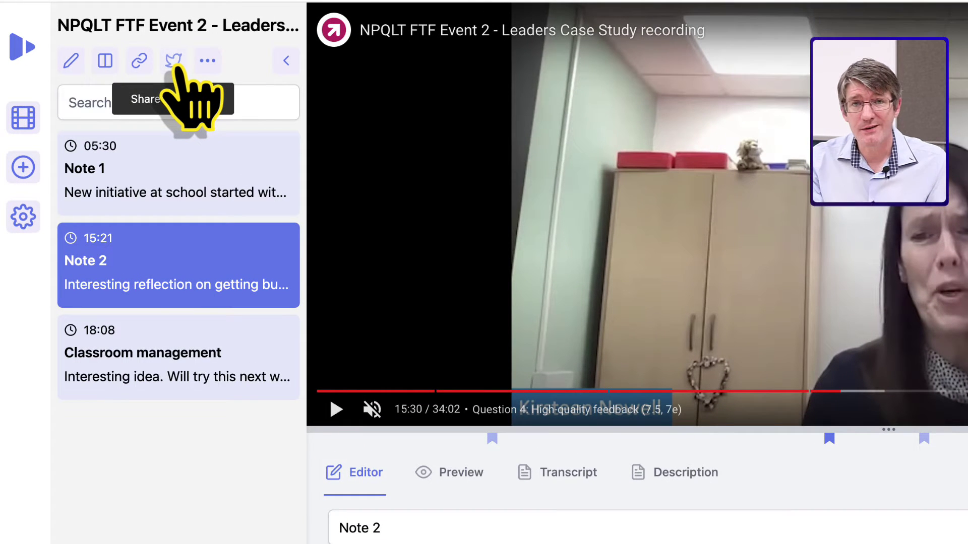
# - Export all the video's Annotate.tv notes as a PDF
pyautogui.click(208, 62)
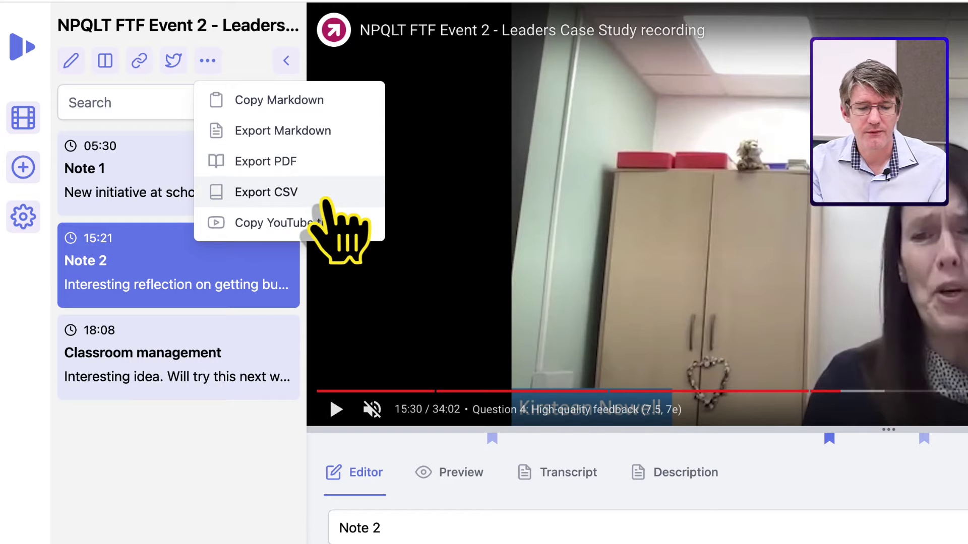
pyautogui.click(282, 166)
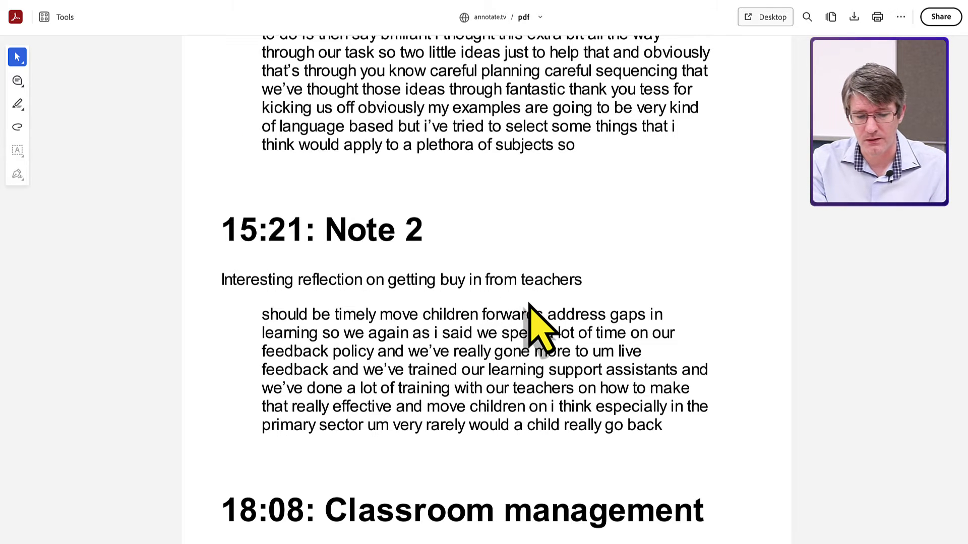
pyautogui.scroll(5, 529, 318)
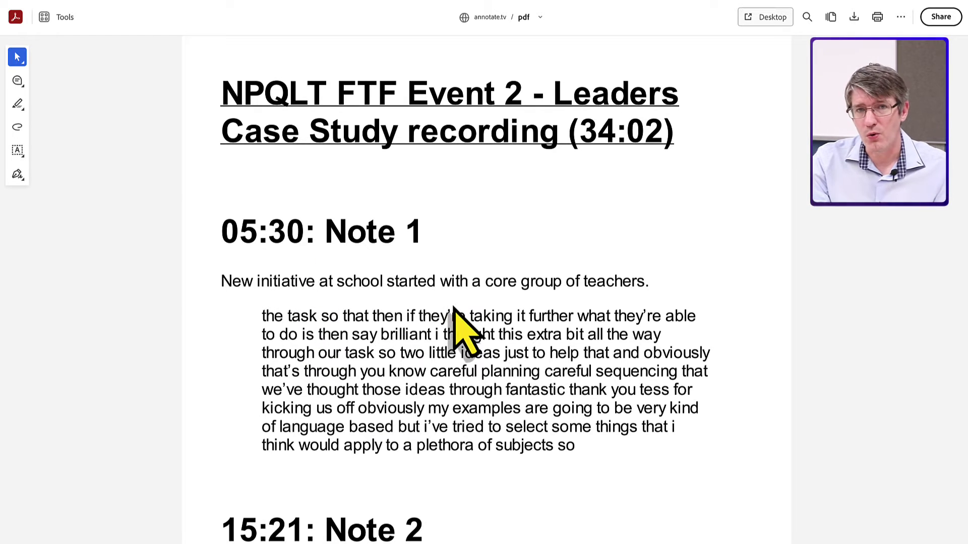
pyautogui.scroll(-2, 453, 322)
pyautogui.scroll(-6, 456, 330)
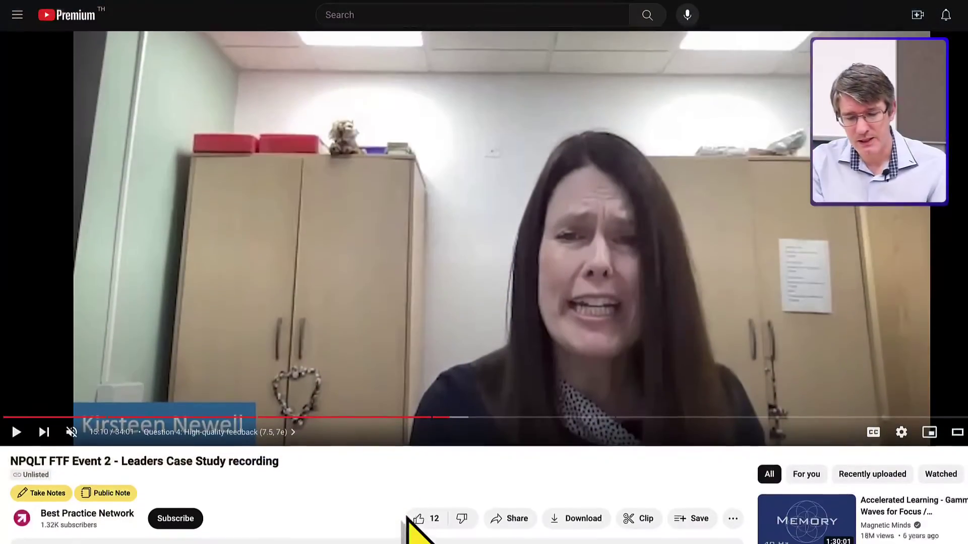
# - Start an Askify note on the video and replace its sample text with 'Interesting idea'
pyautogui.scroll(-1, 406, 528)
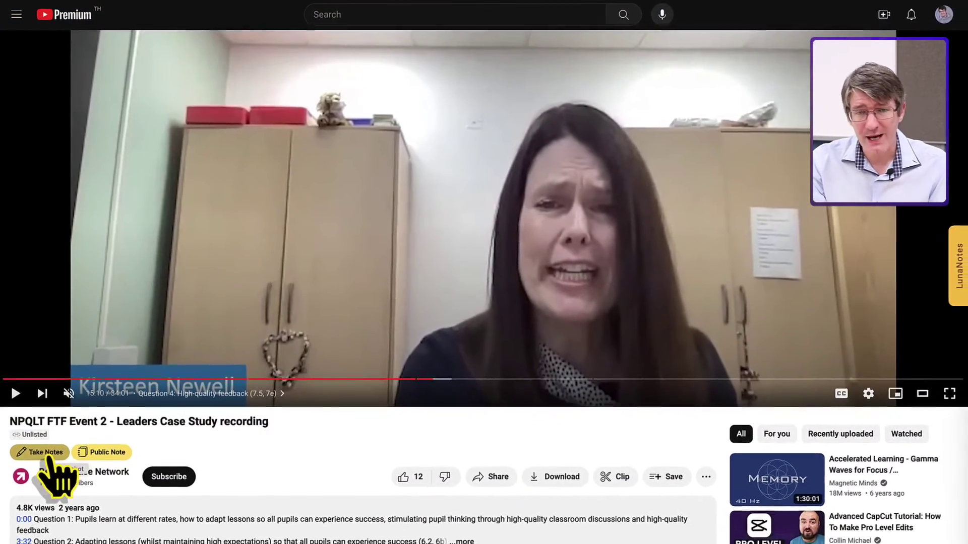
pyautogui.click(105, 451)
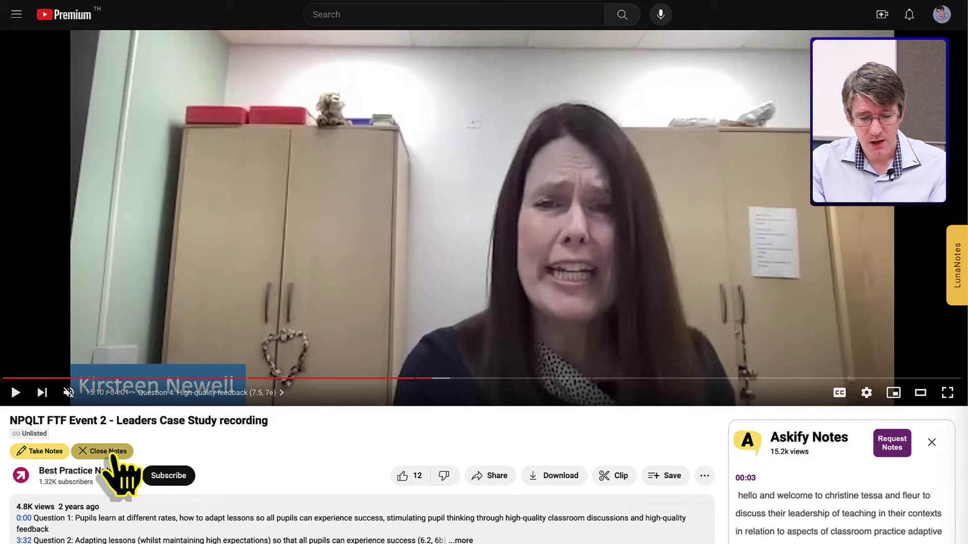
pyautogui.click(43, 452)
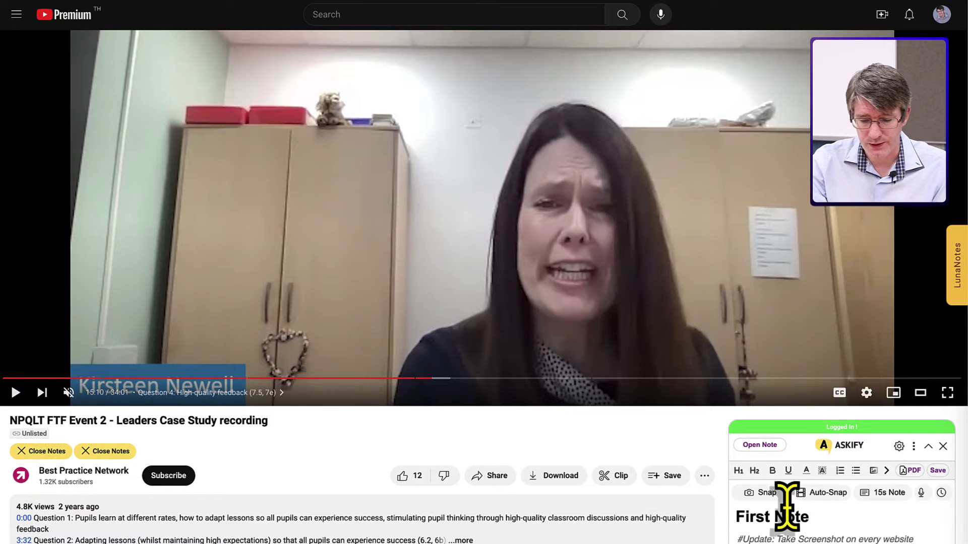
pyautogui.scroll(-3, 851, 516)
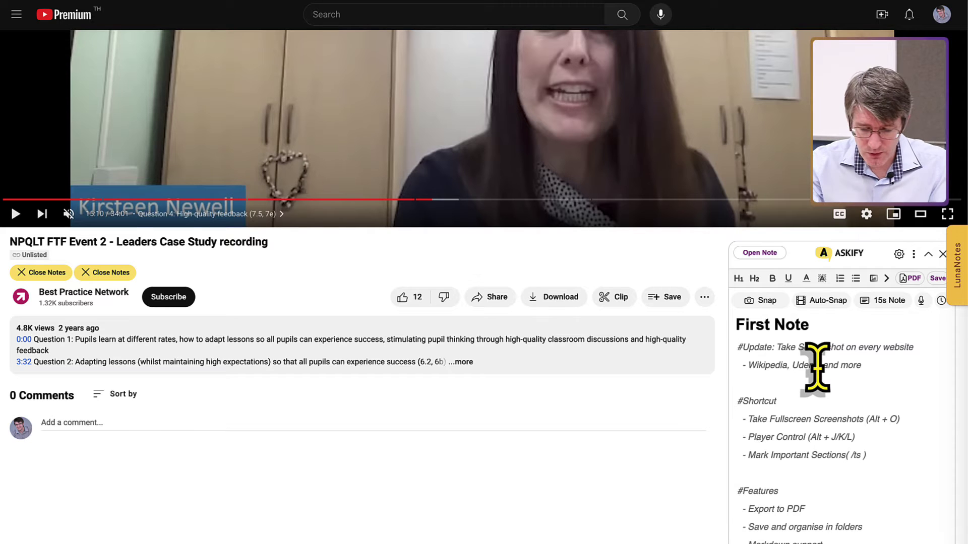
pyautogui.hotkey('ctrl', 'a')
pyautogui.press('BackSpace')
pyautogui.write('Interesting idea')
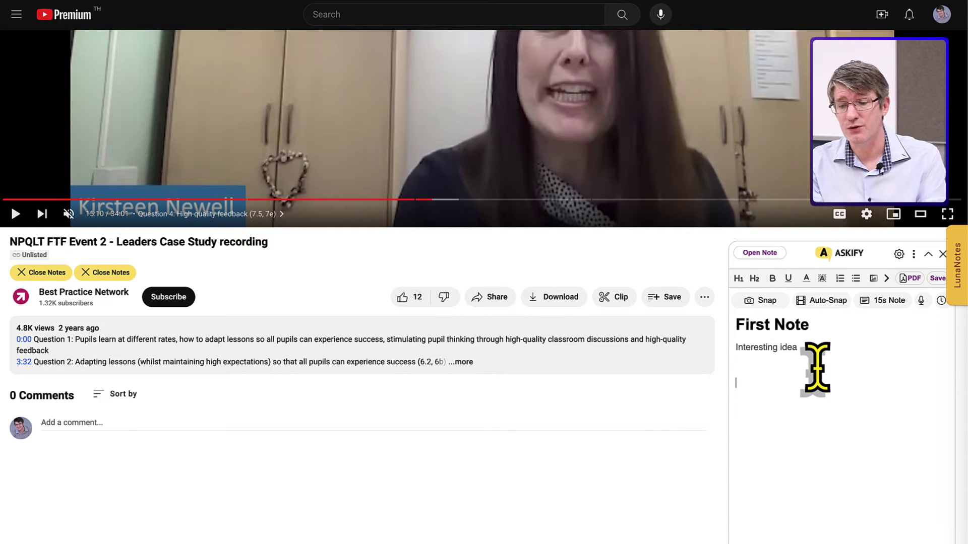
# - Add the 14:55 transcript excerpt and a 15:10 video snapshot to the First Note
pyautogui.click(887, 308)
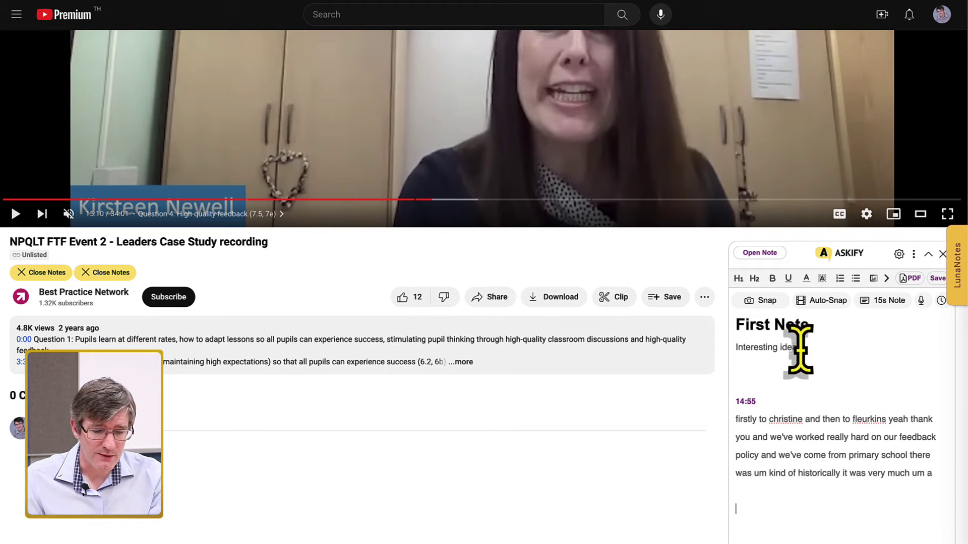
pyautogui.click(762, 301)
pyautogui.scroll(-3, 822, 459)
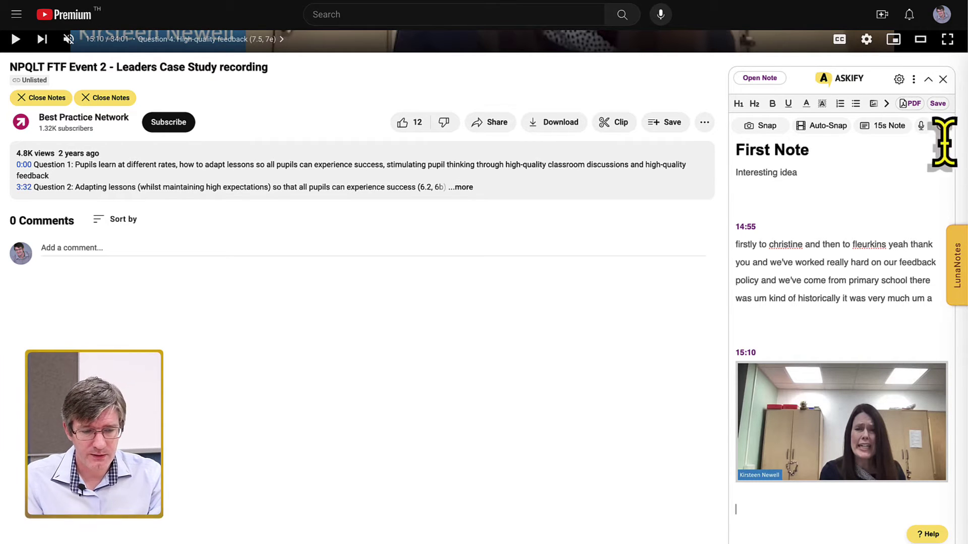
# - Export the Askify note as 'PDF (No Image Break)' to bring up the print preview
pyautogui.click(913, 108)
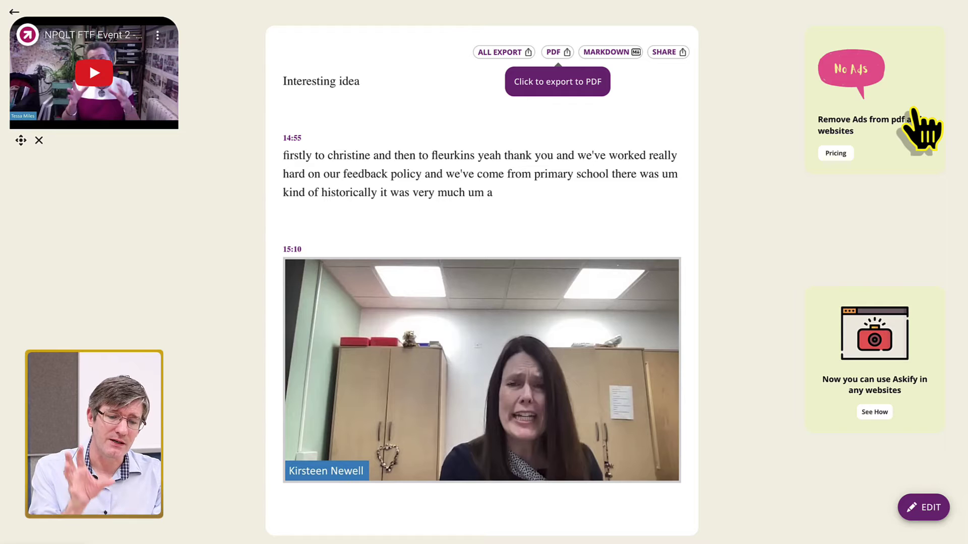
pyautogui.scroll(-1, 521, 246)
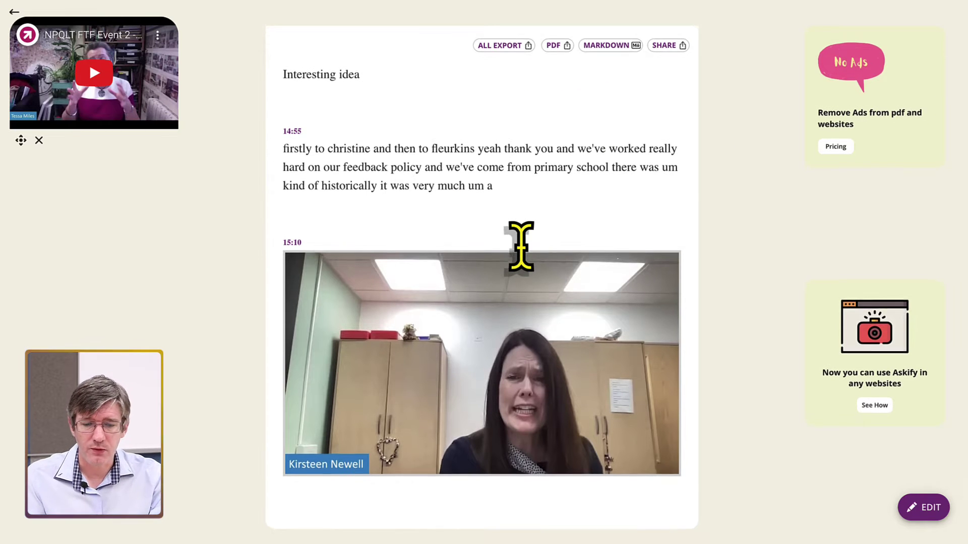
pyautogui.click(564, 58)
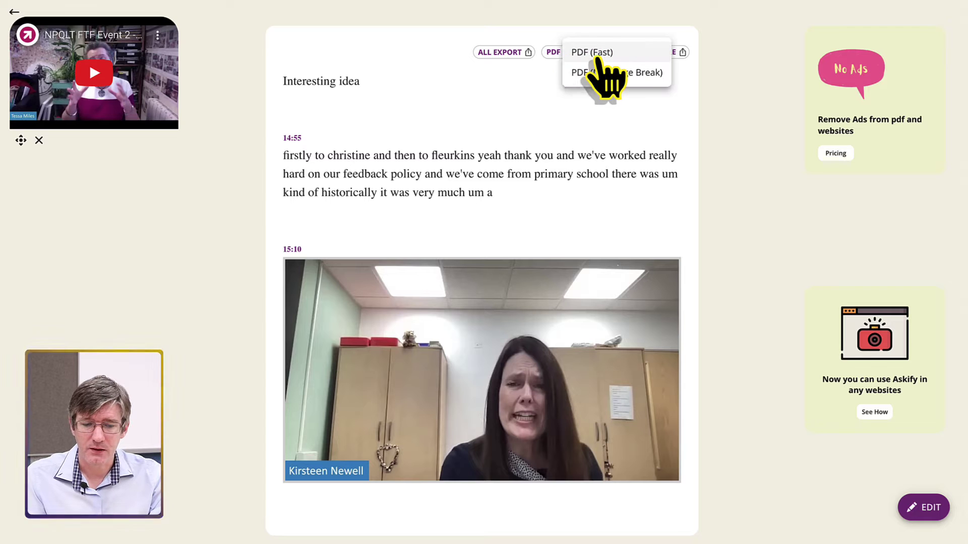
pyautogui.click(621, 74)
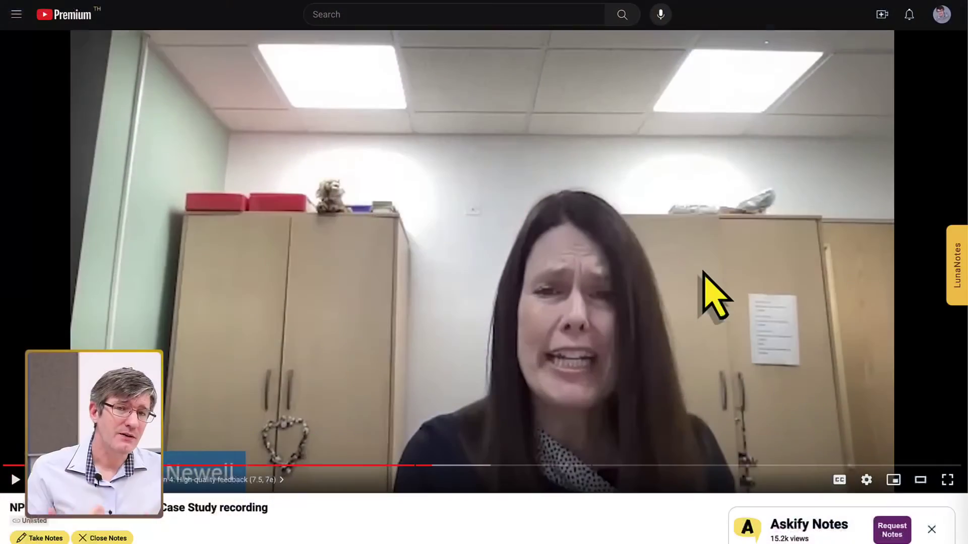
# - Open the 'Notes on the Case Study Cycle 2 Module 1' note in LunaNotes, then begin a fresh note
pyautogui.click(956, 287)
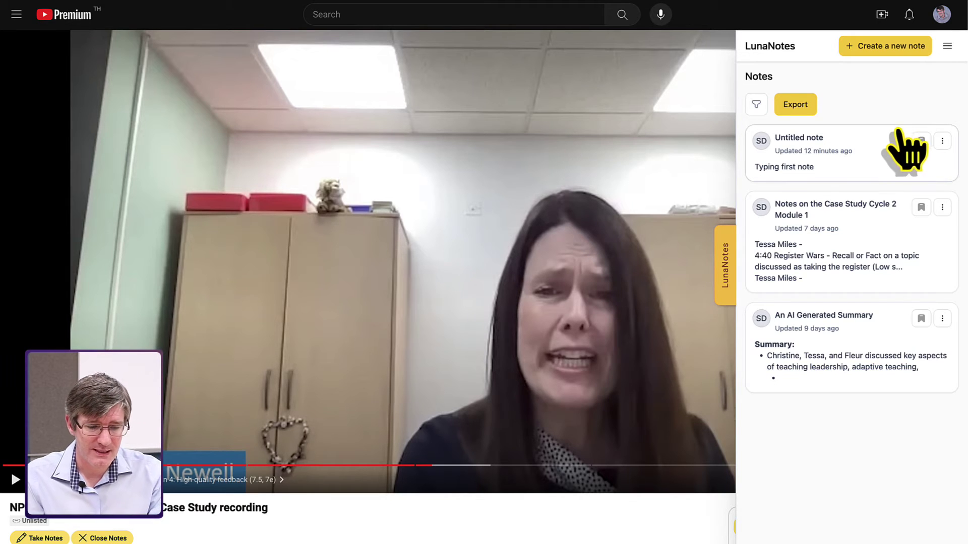
pyautogui.click(851, 274)
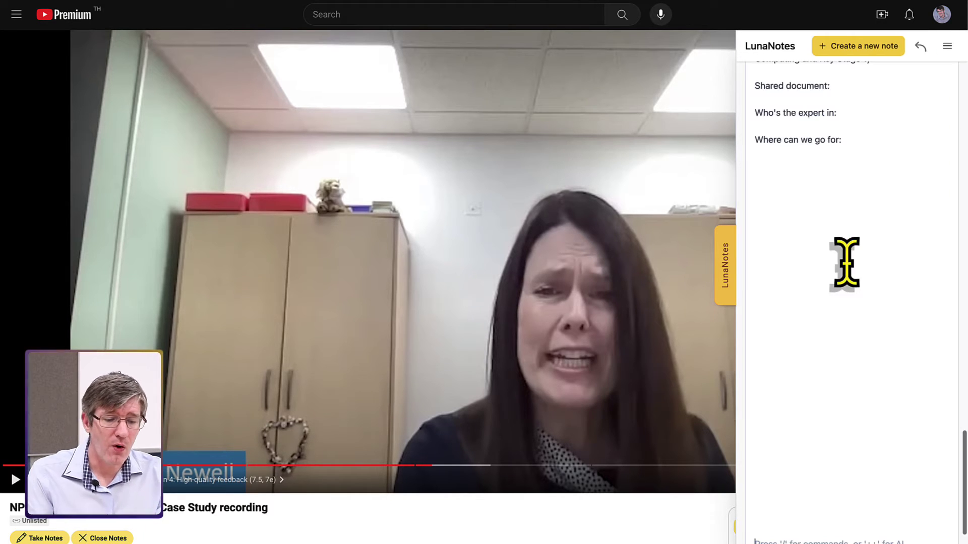
pyautogui.scroll(10, 846, 263)
pyautogui.scroll(3, 846, 263)
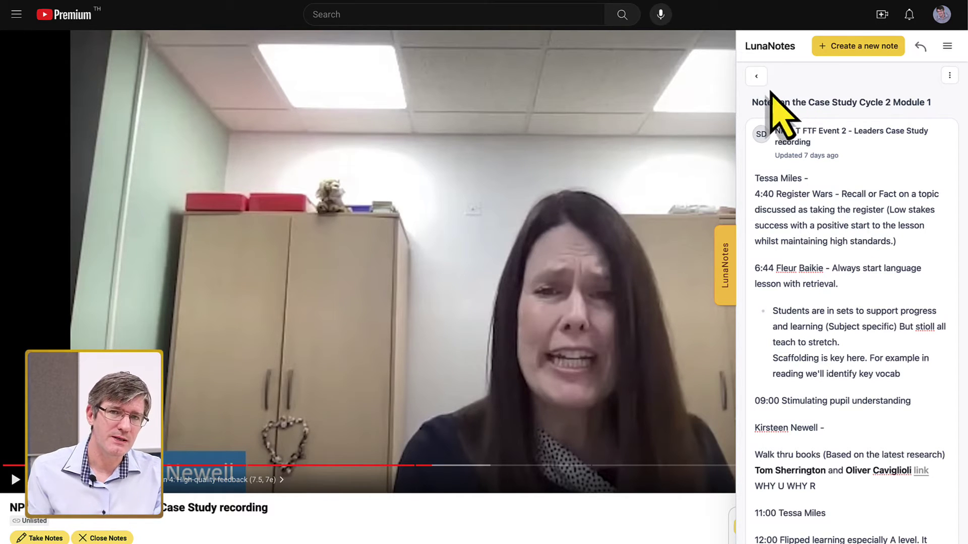
pyautogui.click(845, 48)
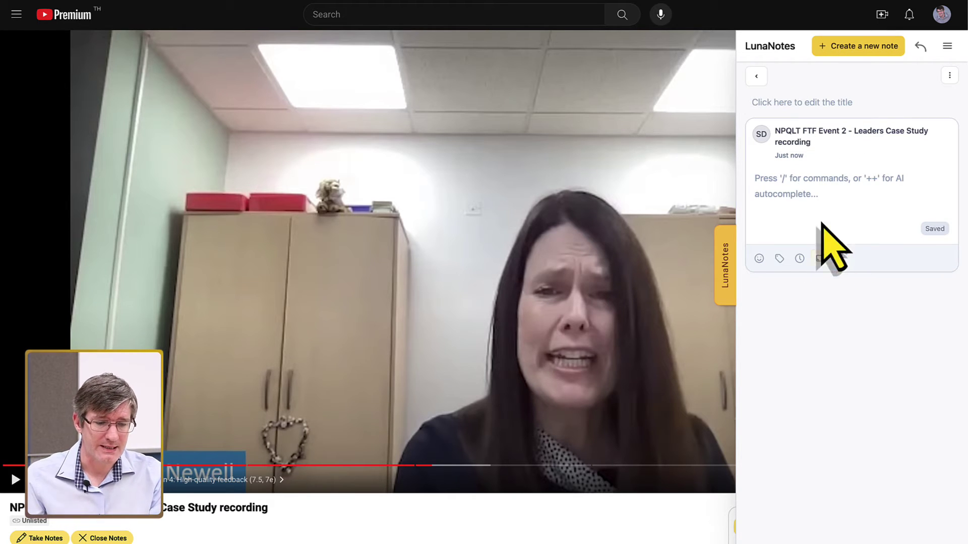
# - Resume the video and type 'Register wars is an interesting idea.' into the new note
pyautogui.click(460, 259)
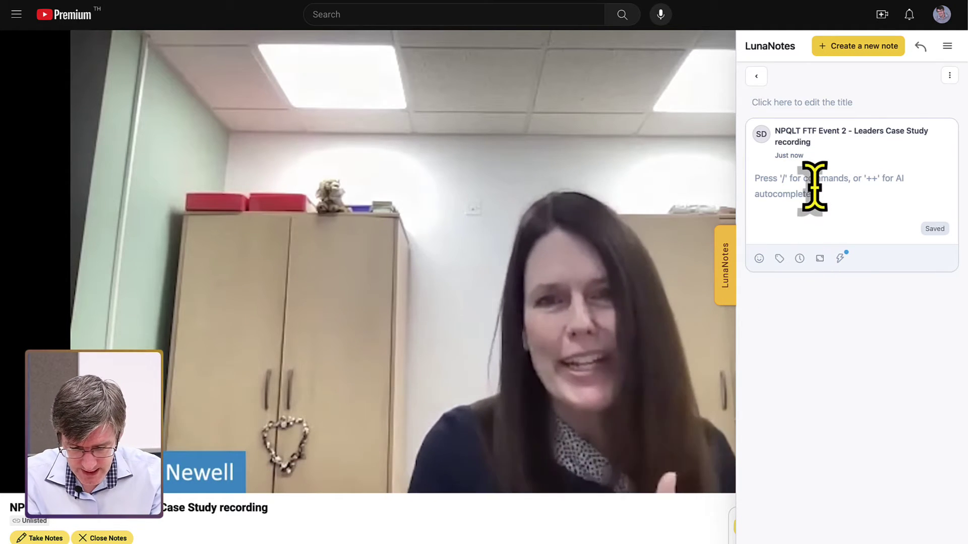
pyautogui.click(814, 187)
pyautogui.write('Register wars')
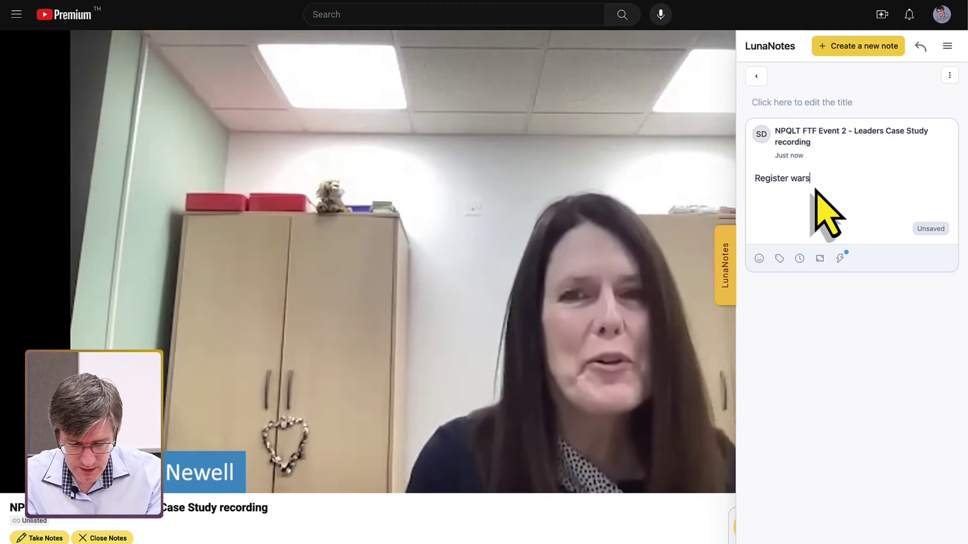
pyautogui.write(' is an interes')
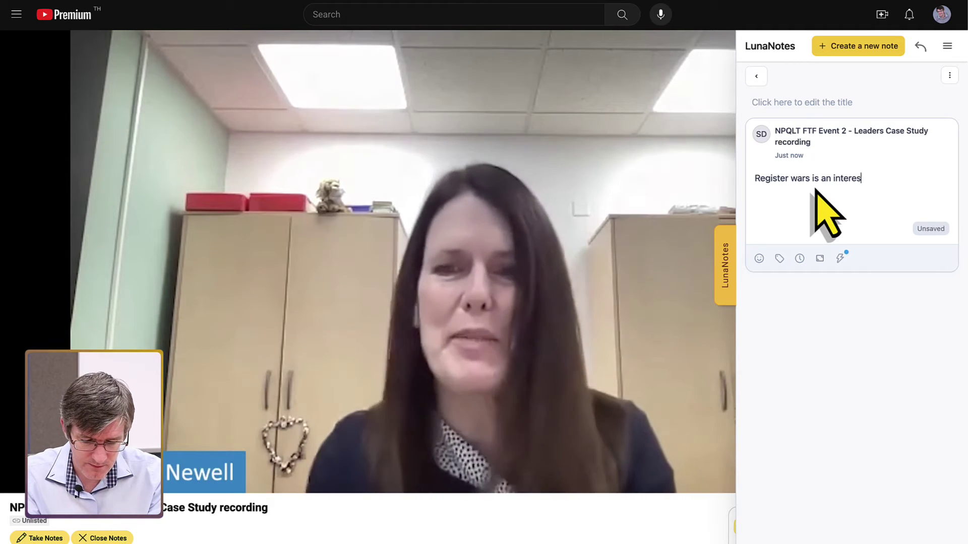
pyautogui.write('ting idea.')
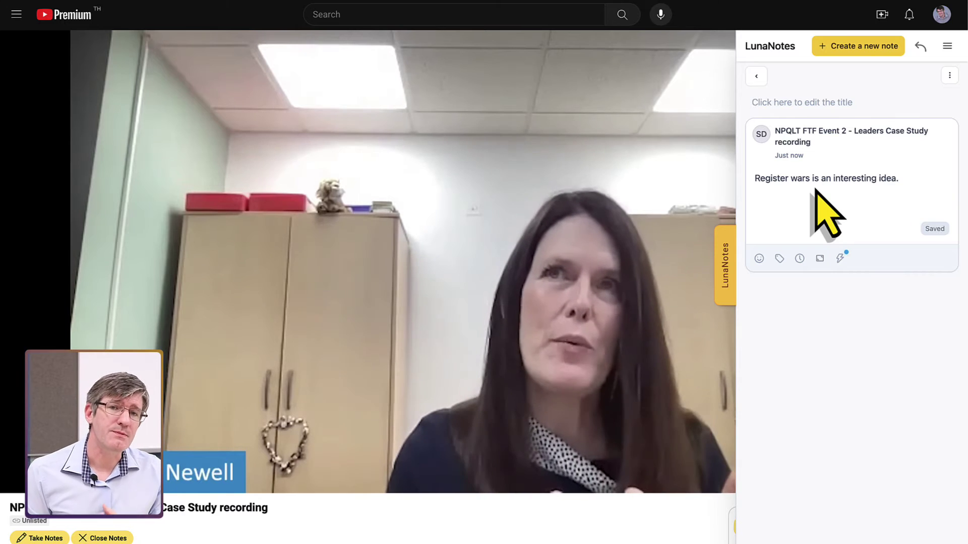
pyautogui.press('Return')
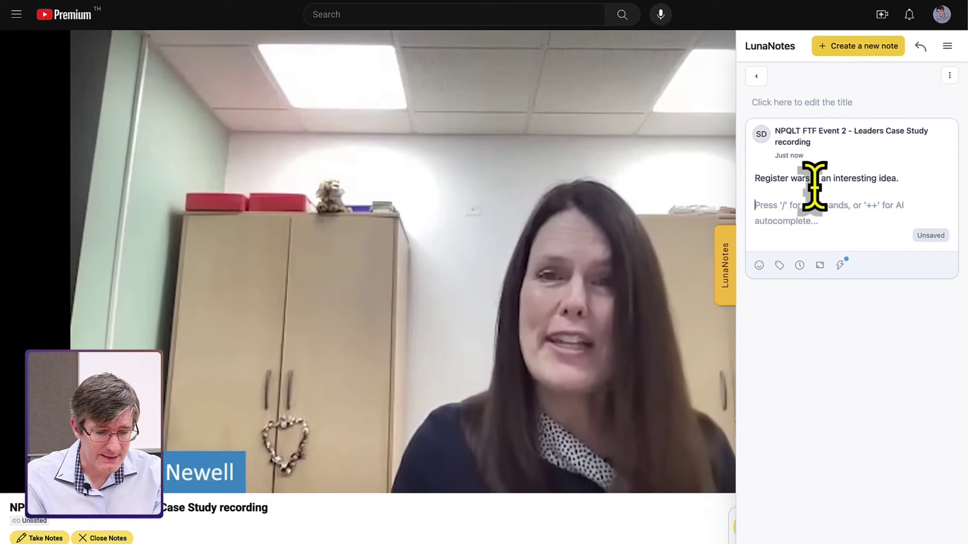
# - Link the Register wars note to the video's current time, 00:15:31
pyautogui.click(800, 266)
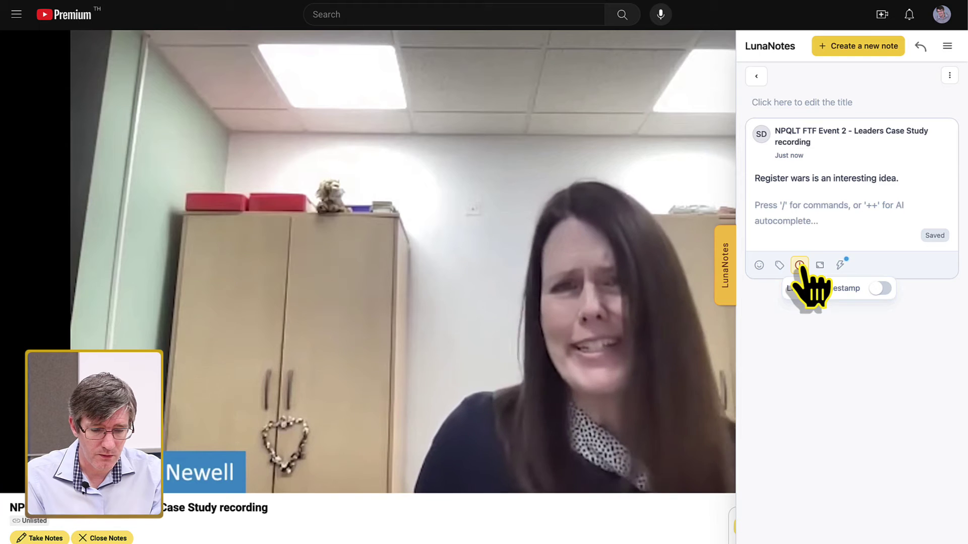
pyautogui.click(880, 290)
pyautogui.click(839, 337)
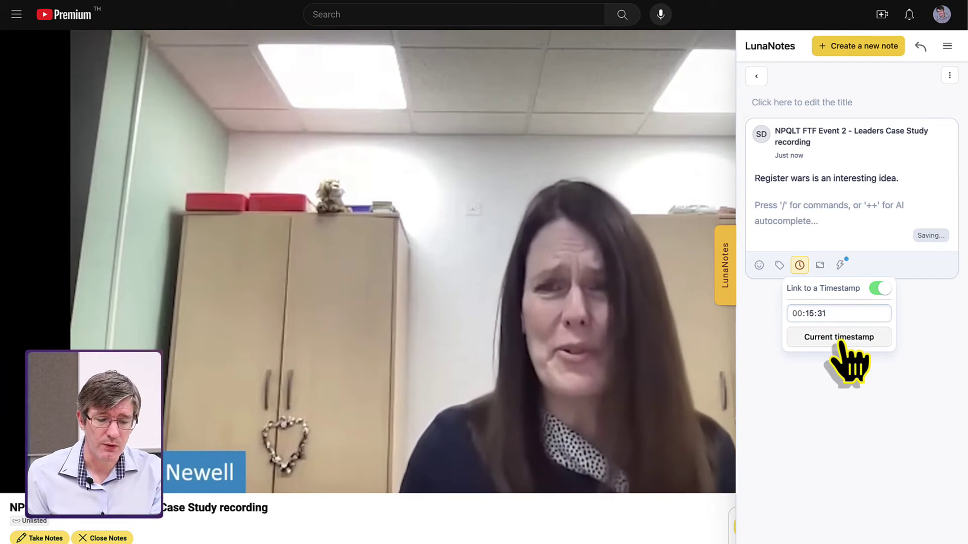
pyautogui.click(803, 223)
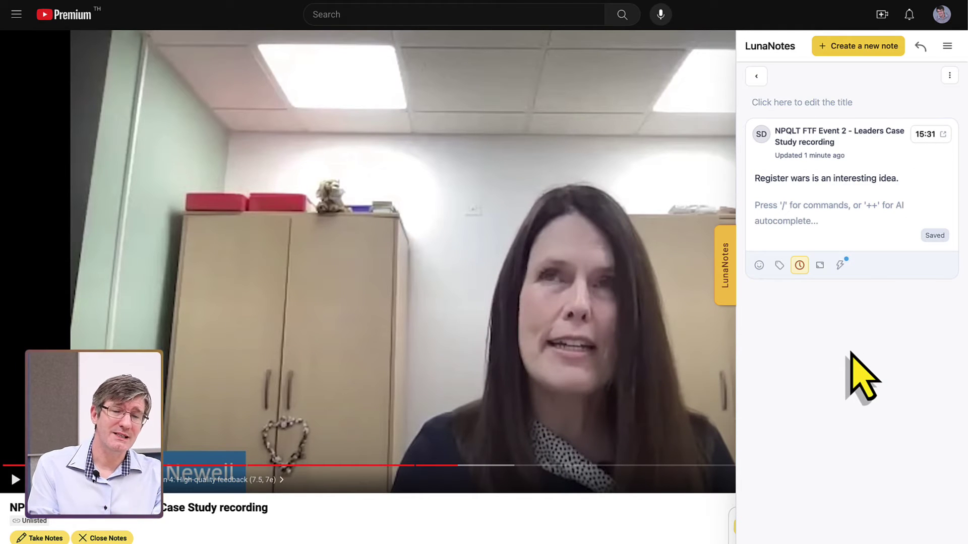
# - Turn on 'Pause video when writing a note' in LunaNotes settings
pyautogui.click(948, 47)
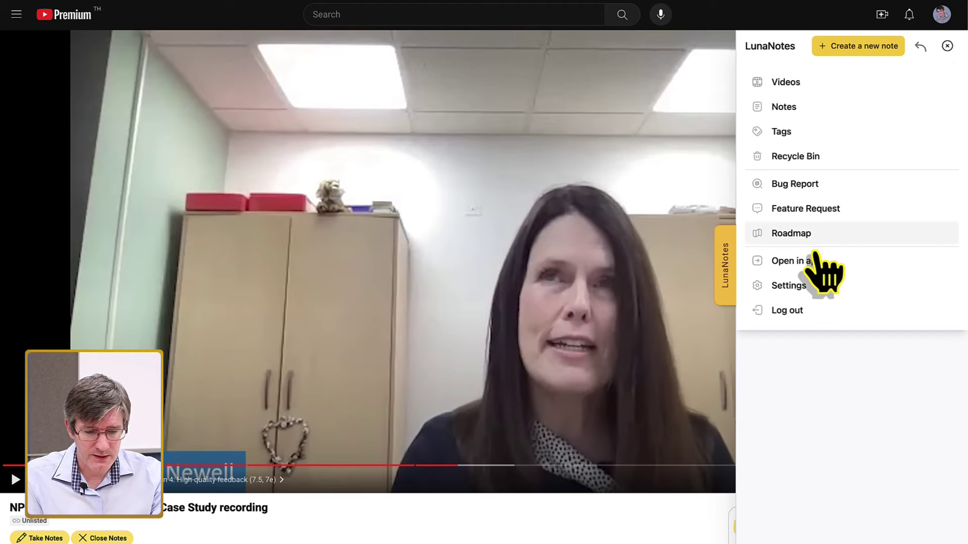
pyautogui.click(808, 287)
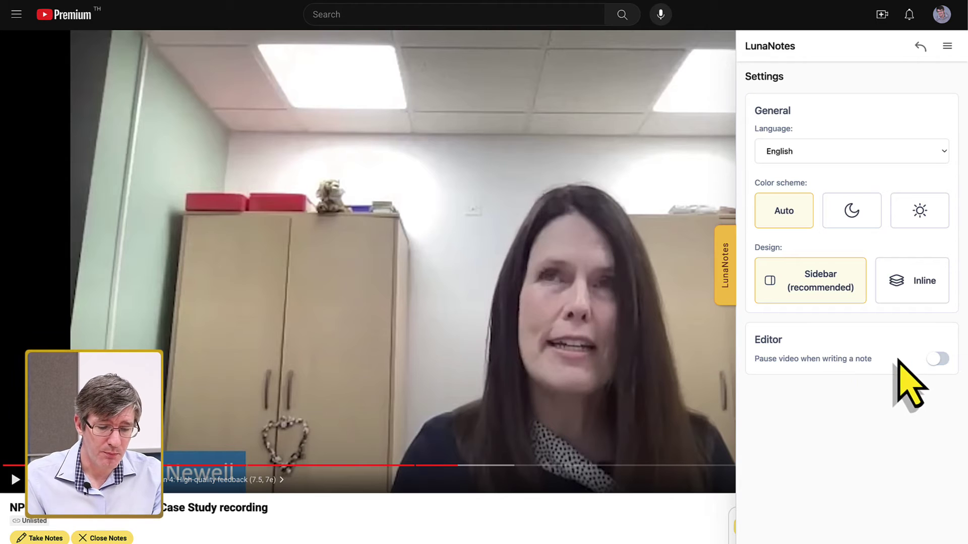
pyautogui.click(936, 360)
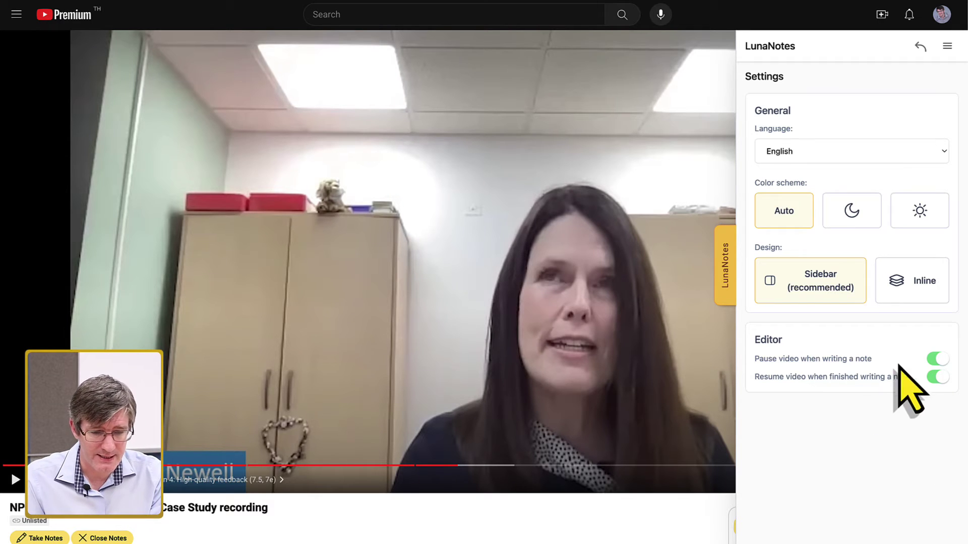
# - Resume the video and return to the LunaNotes notes list
pyautogui.click(532, 251)
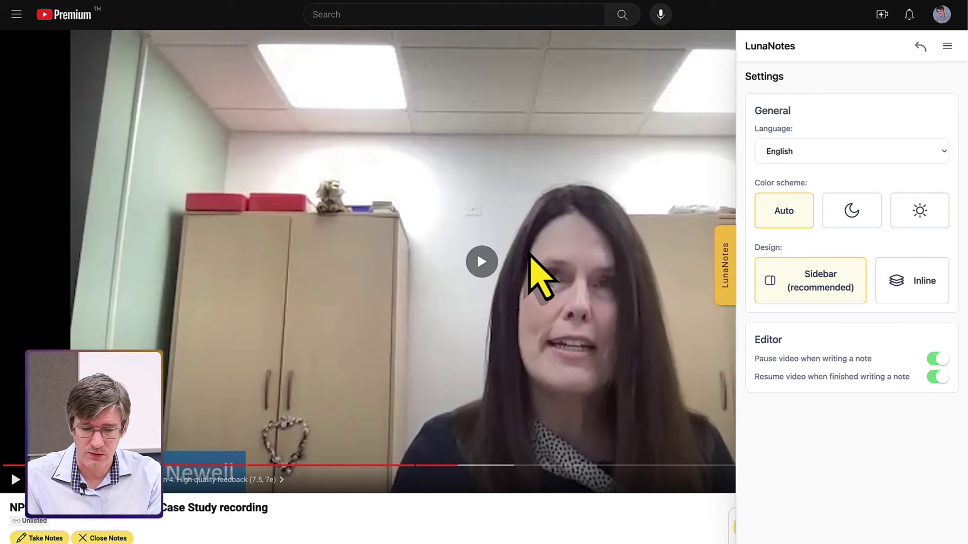
pyautogui.click(947, 46)
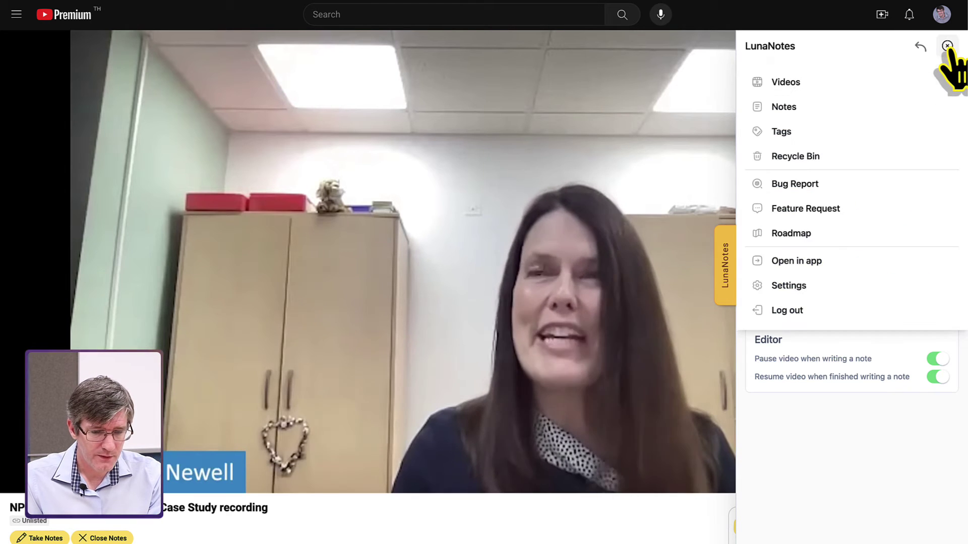
pyautogui.click(920, 47)
# - Add the lines 'Intersting idea' and 'Maybe try this next week' to the 15:31 note, then pause the video
pyautogui.click(829, 167)
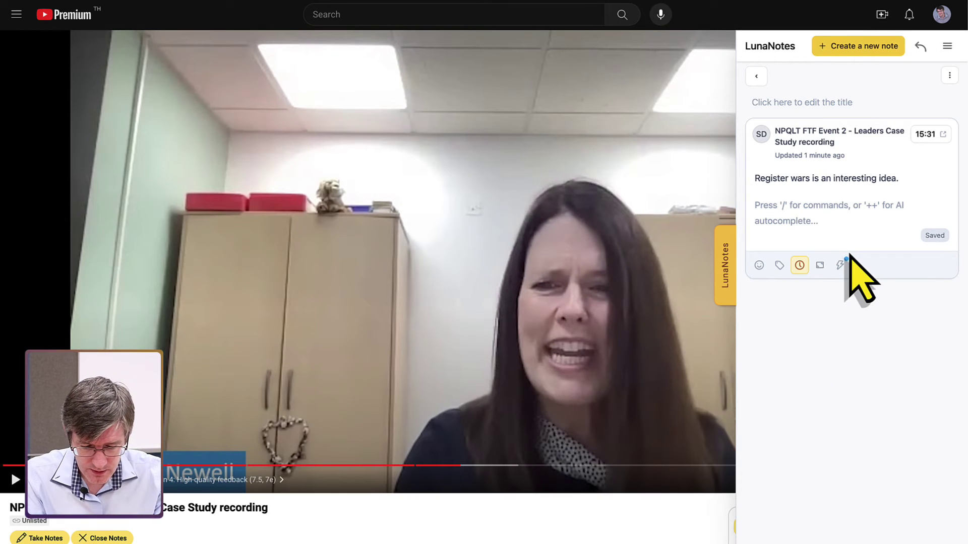
pyautogui.write('Intersting idea')
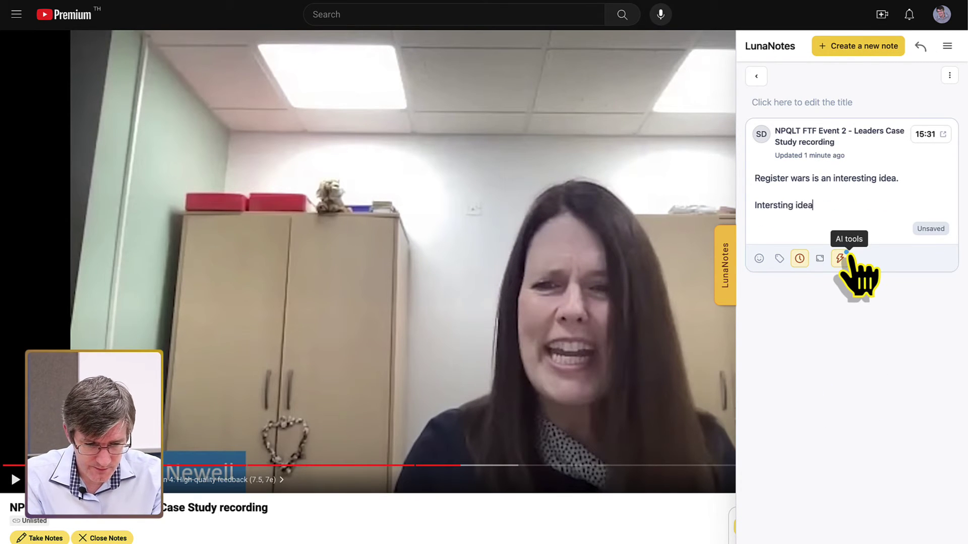
pyautogui.press('Return')
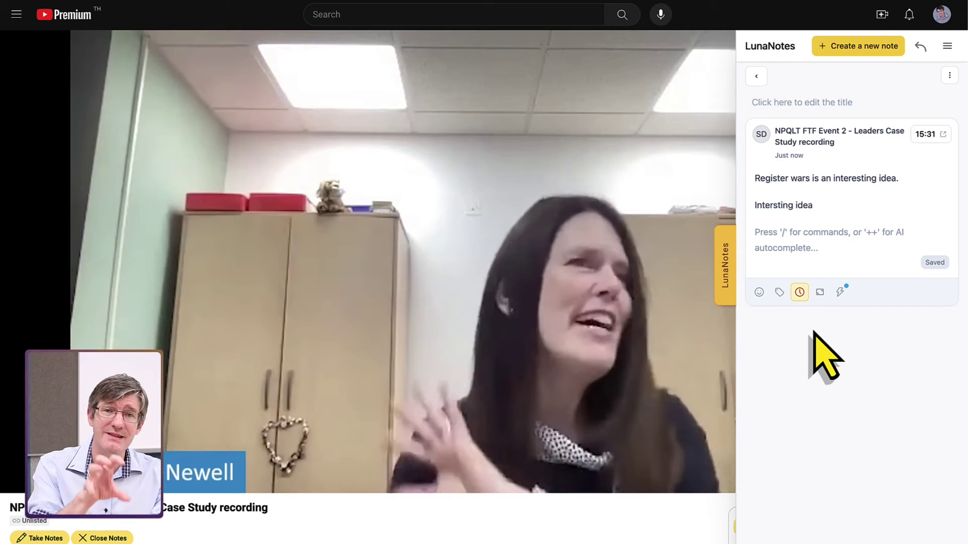
pyautogui.click(798, 237)
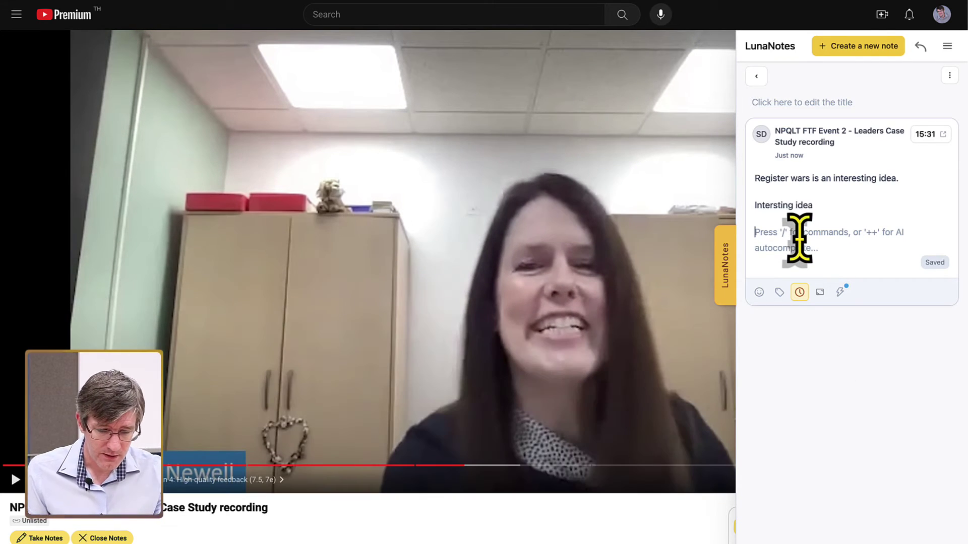
pyautogui.write('Maybe')
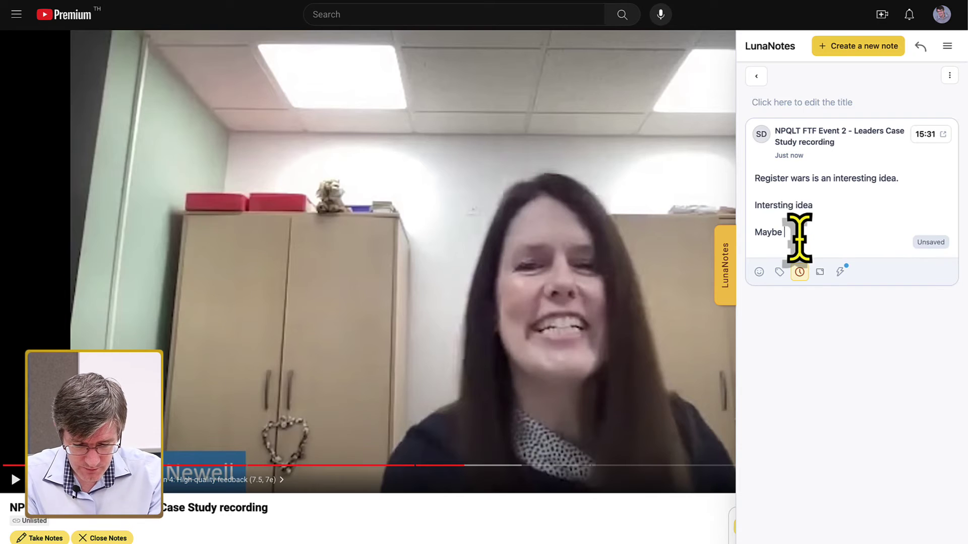
pyautogui.write(' try this next week')
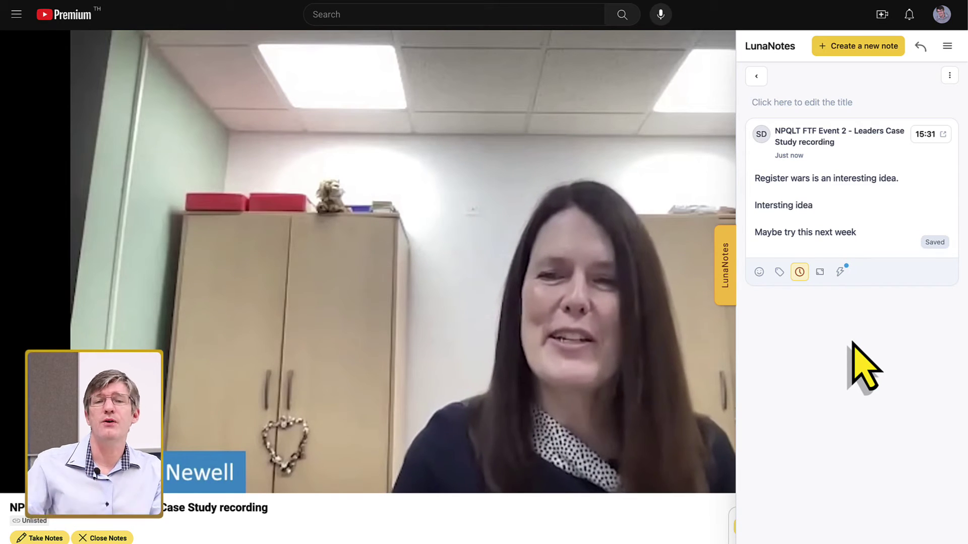
pyautogui.click(469, 282)
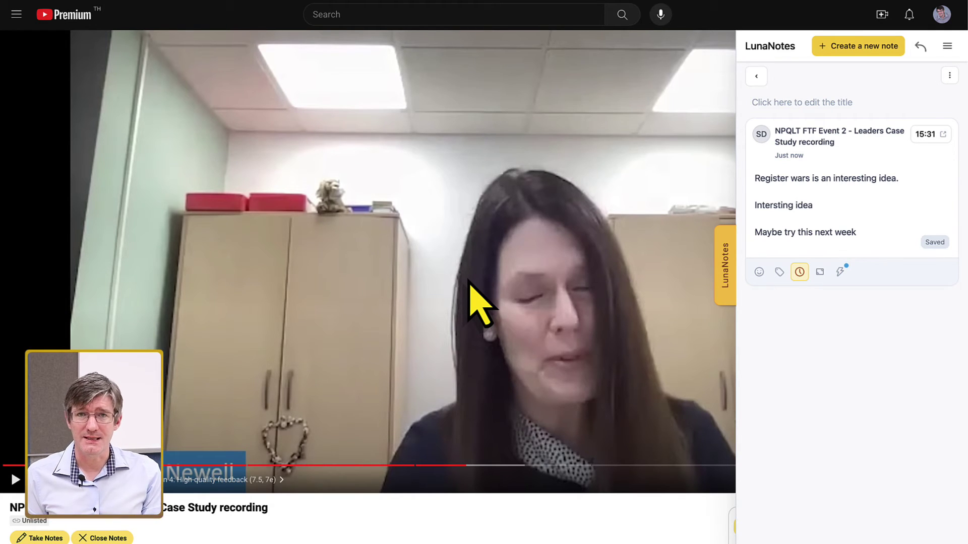
pyautogui.click(756, 76)
# - Export the filtered notes, then delete the 'Typing first note' note from the list
pyautogui.click(799, 105)
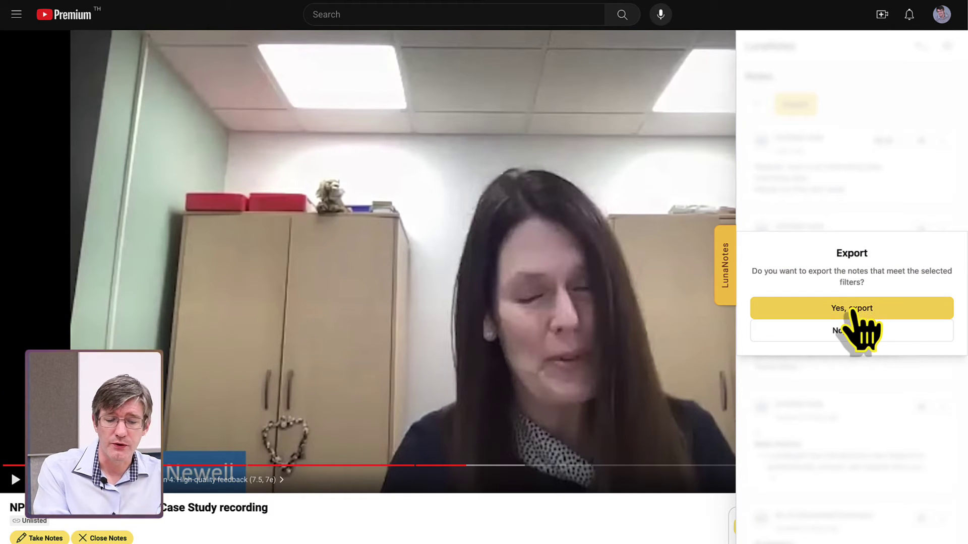
pyautogui.click(883, 310)
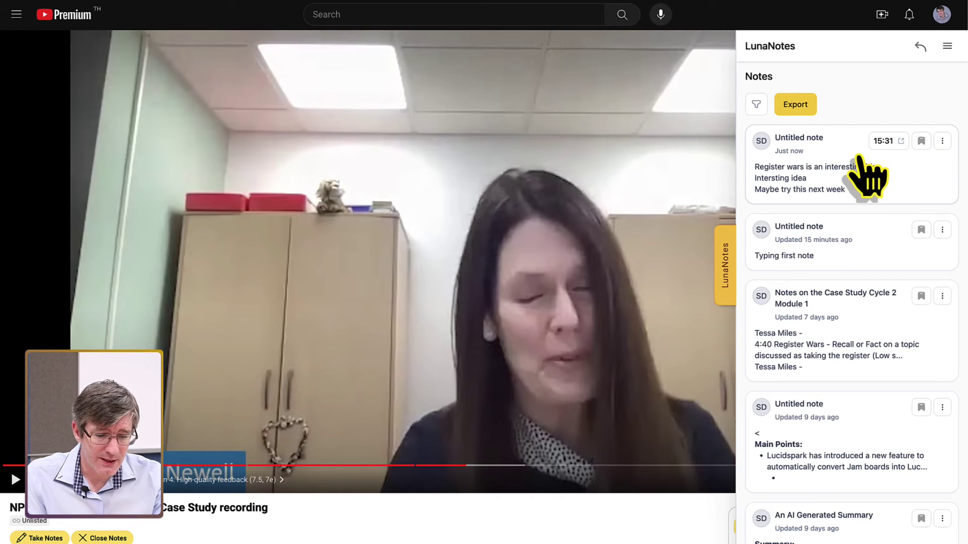
pyautogui.click(942, 230)
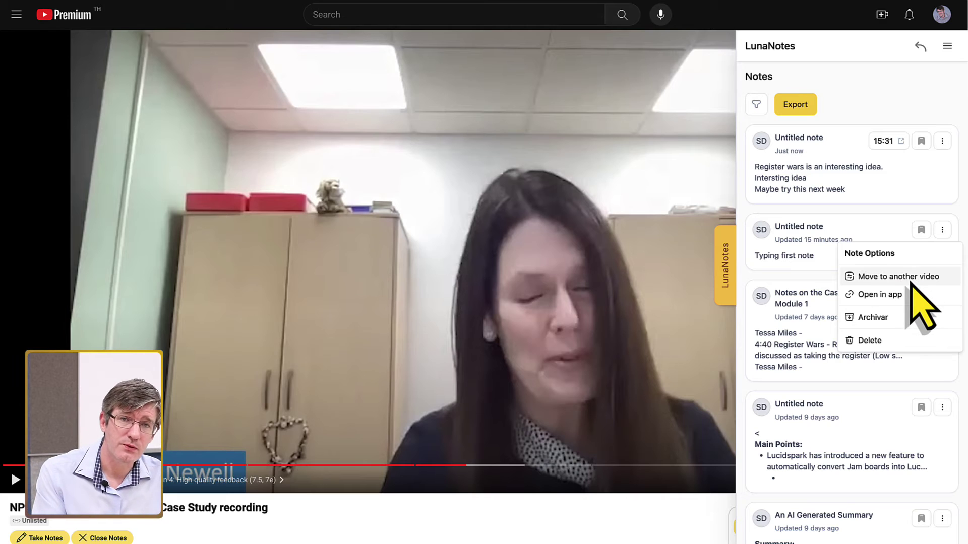
pyautogui.click(881, 341)
pyautogui.click(860, 302)
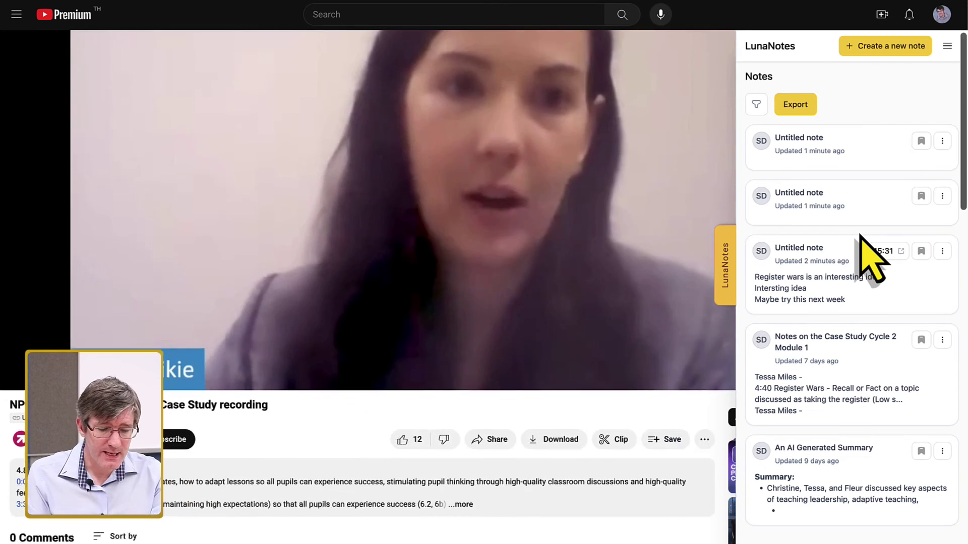
# - Open the 'An AI Generated Summary' note and click into its bullet-point summary
pyautogui.click(806, 449)
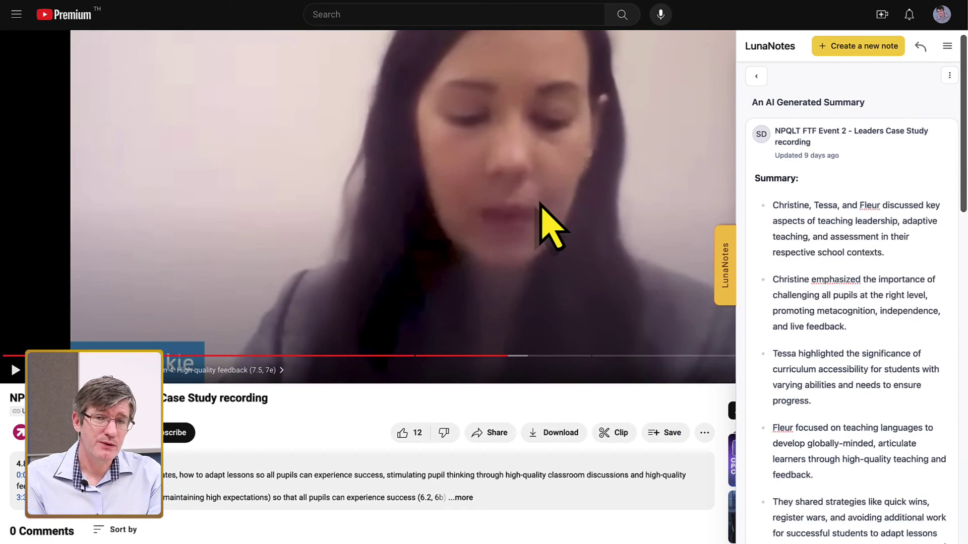
pyautogui.scroll(2, 539, 222)
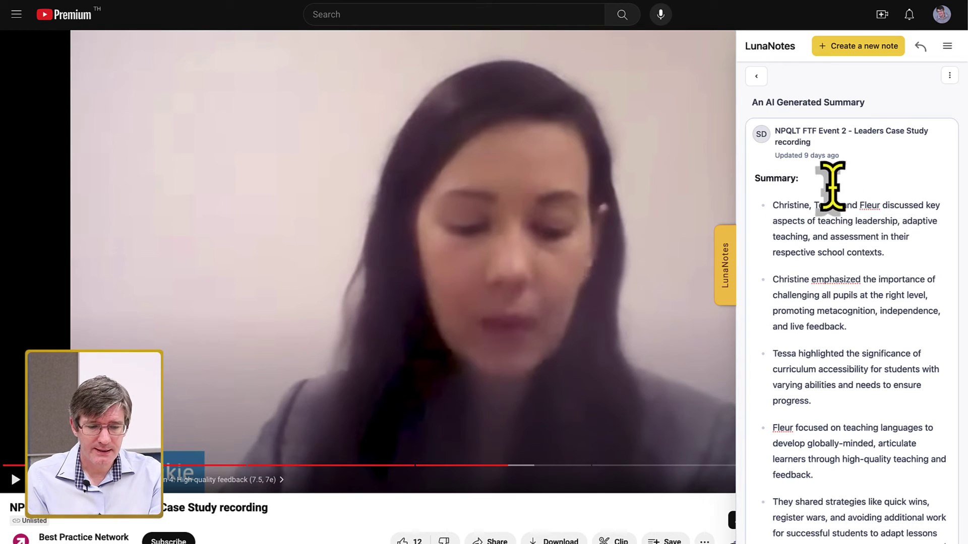
pyautogui.click(857, 225)
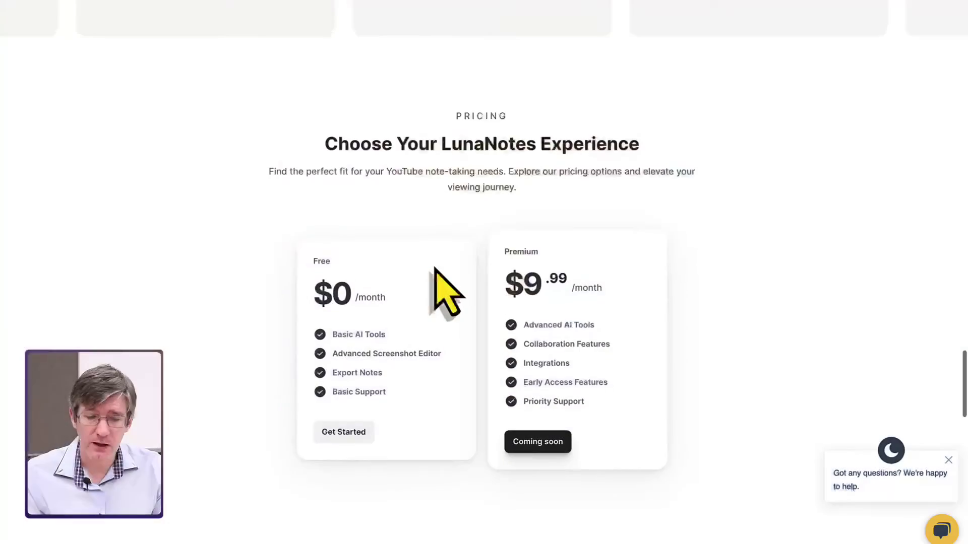
# - Scroll through LunaNotes' Free and $9.99 Premium plans, then switch to Askify
pyautogui.scroll(-1, 434, 269)
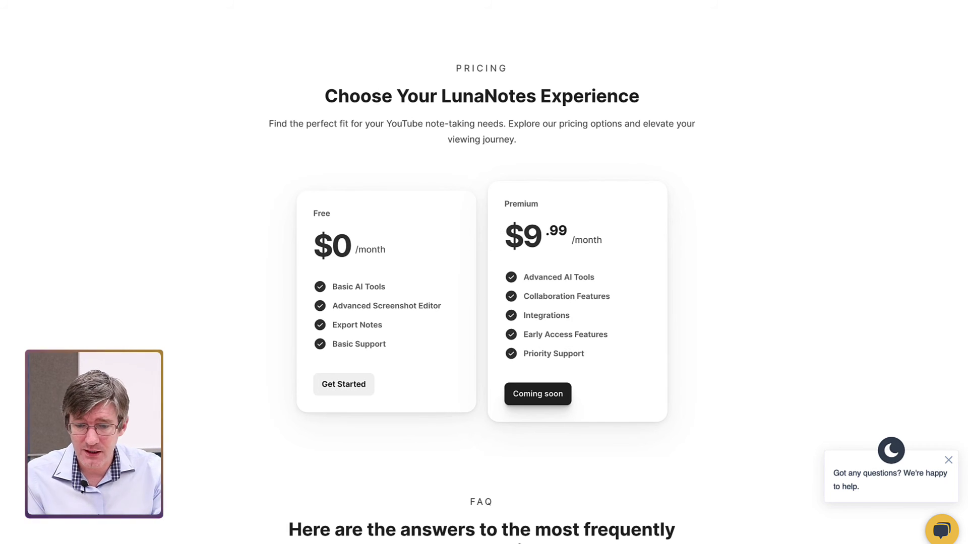
pyautogui.click(337, 4)
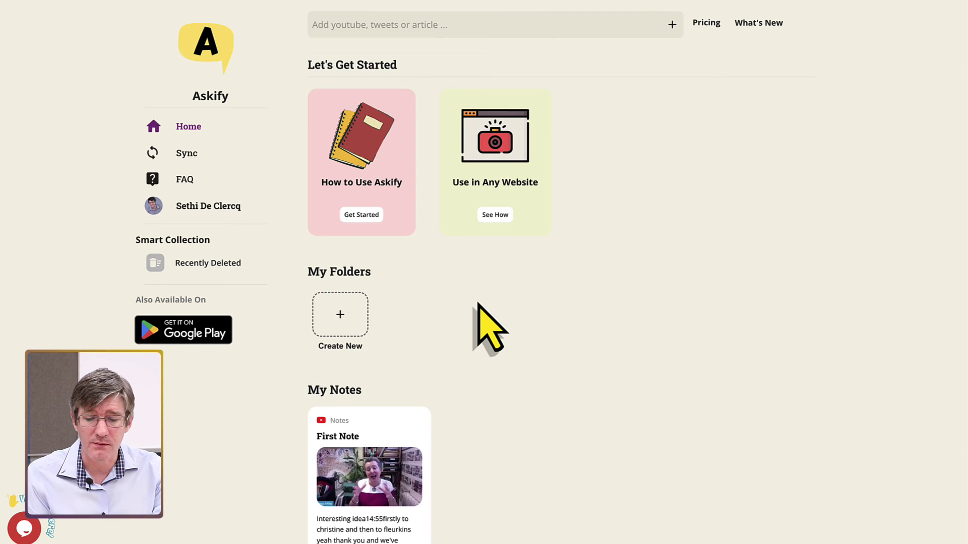
# - Open Askify's pricing page and scroll through the Free, $2 and $5 plan features
pyautogui.click(708, 31)
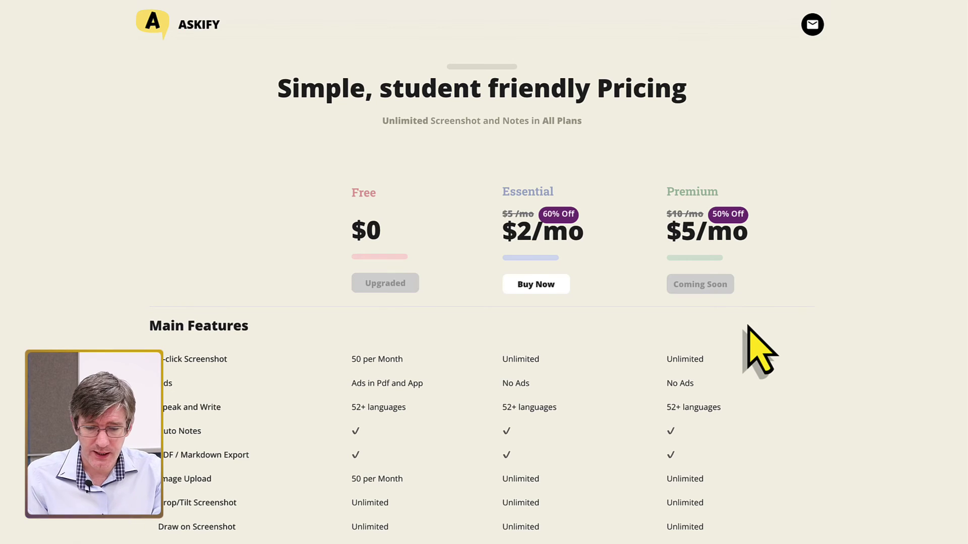
pyautogui.scroll(-3, 748, 326)
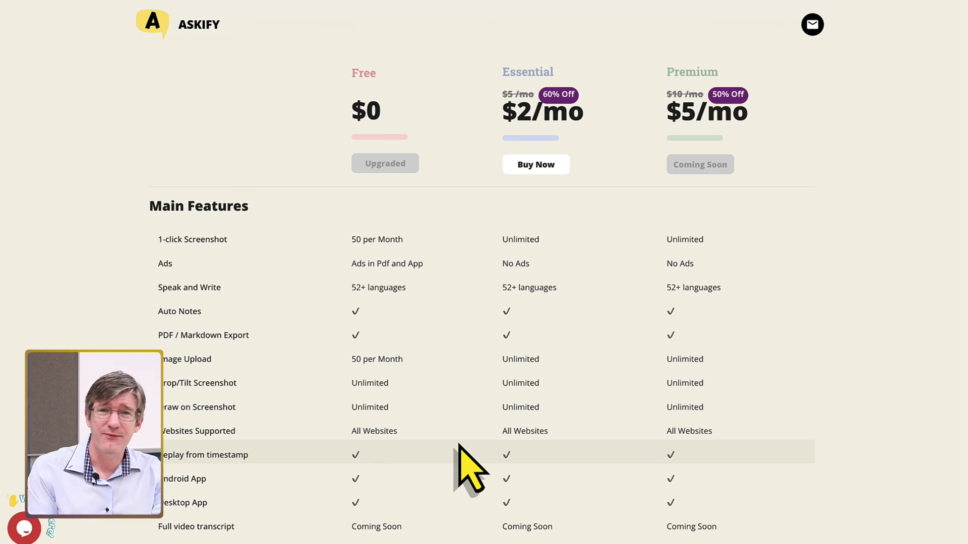
pyautogui.scroll(3, 790, 305)
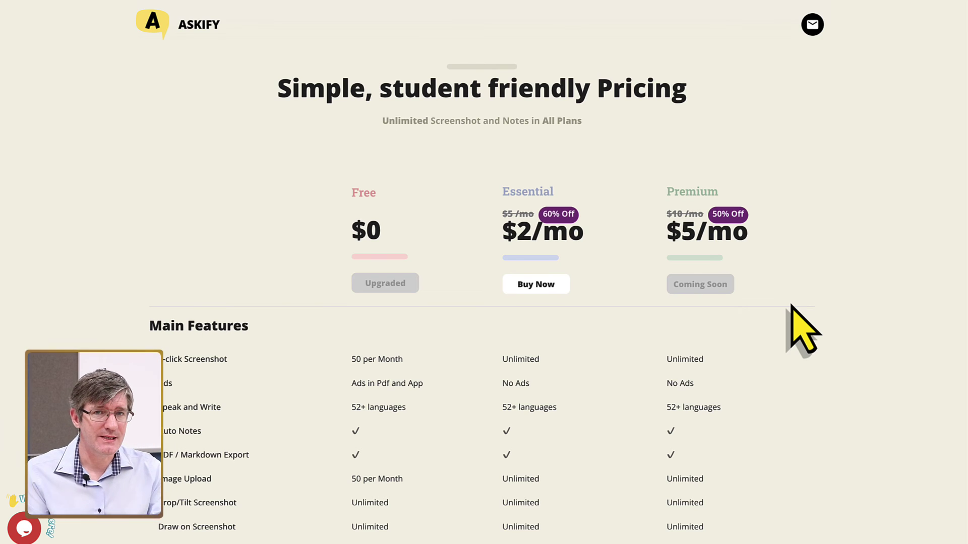
pyautogui.scroll(-3, 599, 396)
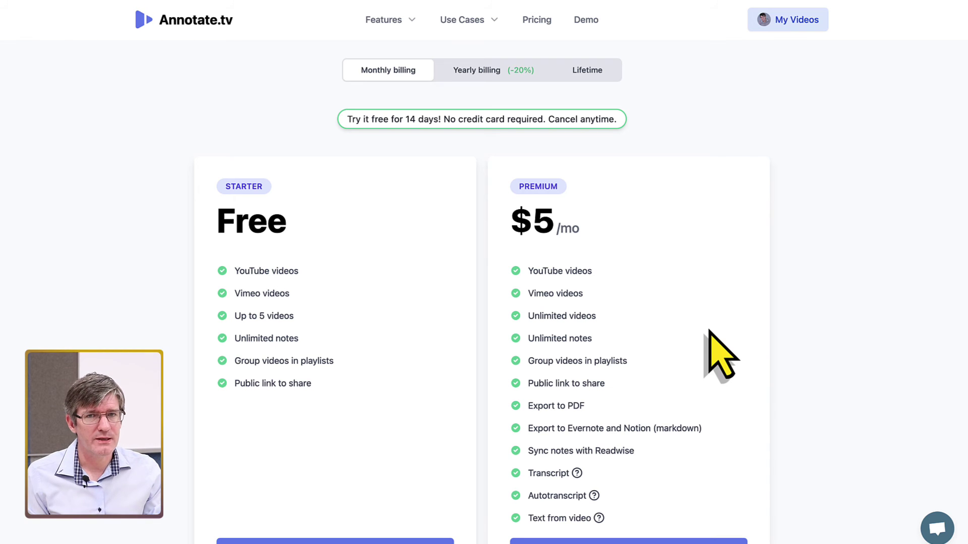
# - Scroll down Annotate.tv's pricing page to the $5/mo Premium plan's features
pyautogui.scroll(-1, 214, 331)
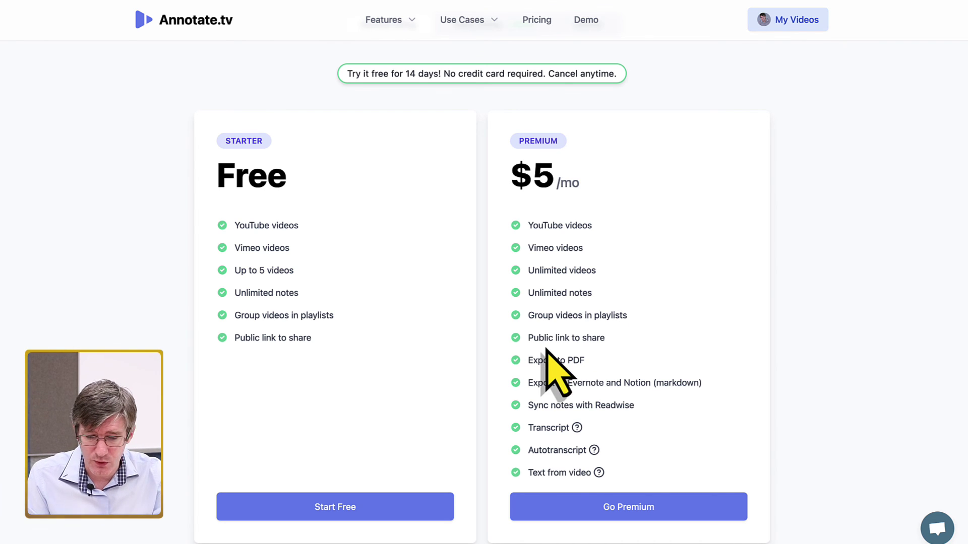
pyautogui.scroll(-1, 587, 388)
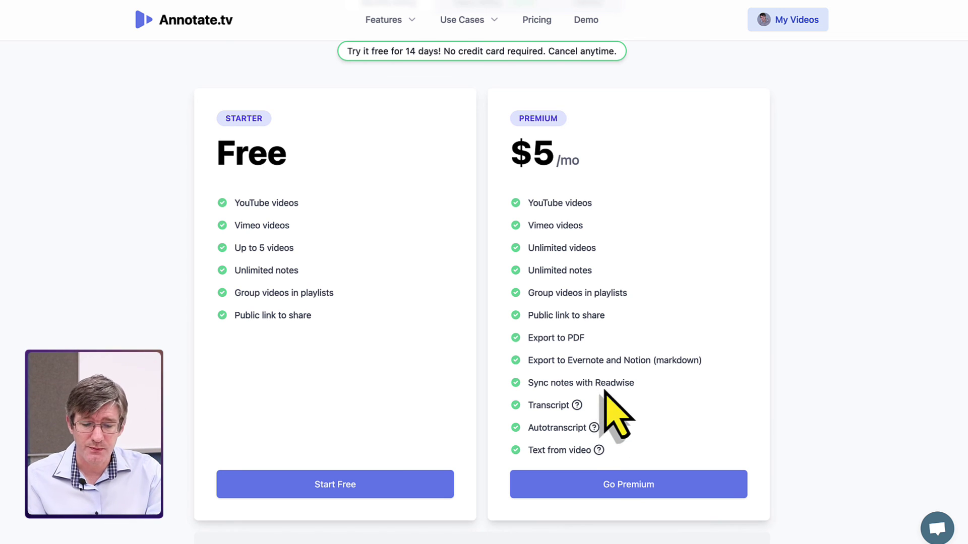